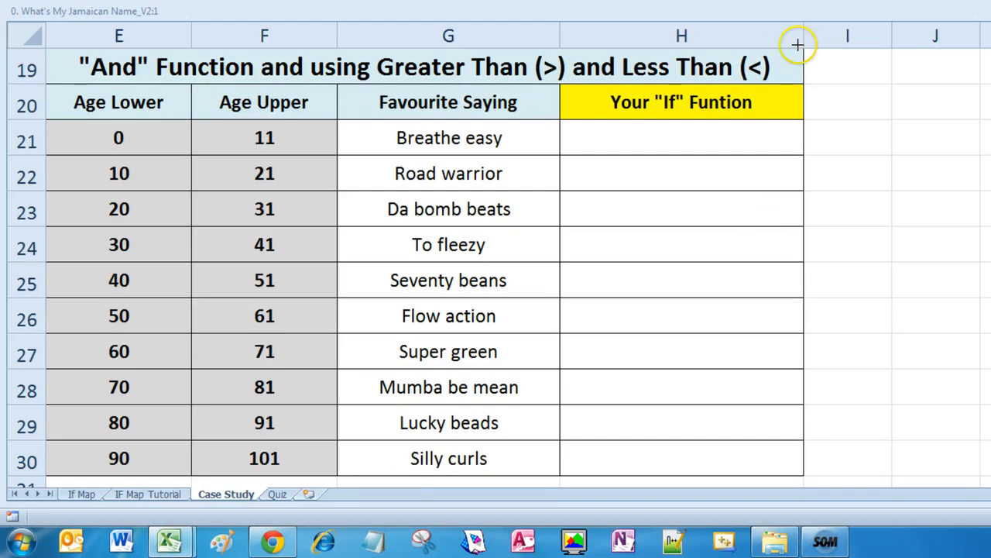
Examine the "And" function table on the Case Study sheet: its title, the Age Lower and Age Upper columns, and the Favourite Saying entries.
{"action": "mouse_move", "coordinate": [770, 42]}
{"action": "left_mouse_down"}
{"action": "mouse_move", "coordinate": [653, 28]}
{"action": "mouse_move", "coordinate": [2, 93]}
{"action": "mouse_move", "coordinate": [206, 513]}
{"action": "mouse_move", "coordinate": [989, 503]}
{"action": "mouse_move", "coordinate": [883, 108]}
{"action": "mouse_move", "coordinate": [835, 35]}
{"action": "left_mouse_up"}
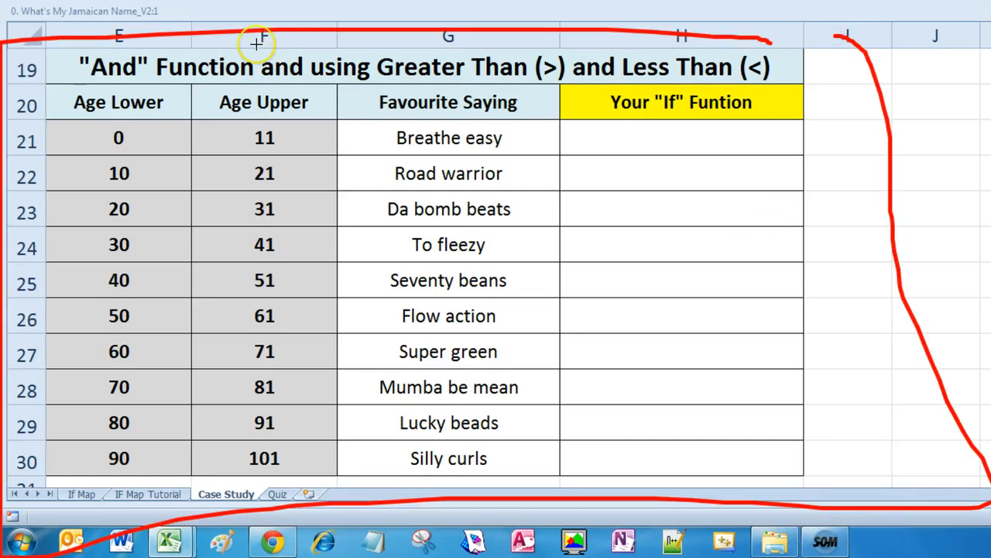
{"action": "mouse_move", "coordinate": [255, 38]}
{"action": "left_mouse_down"}
{"action": "mouse_move", "coordinate": [159, 33]}
{"action": "mouse_move", "coordinate": [166, 111]}
{"action": "mouse_move", "coordinate": [243, 50]}
{"action": "left_mouse_up"}
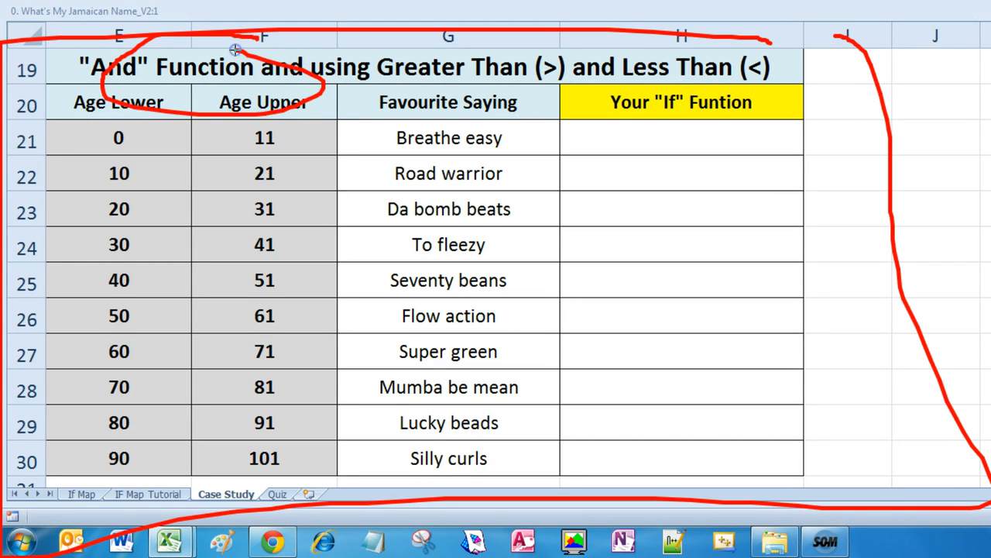
{"action": "key", "text": "Escape"}
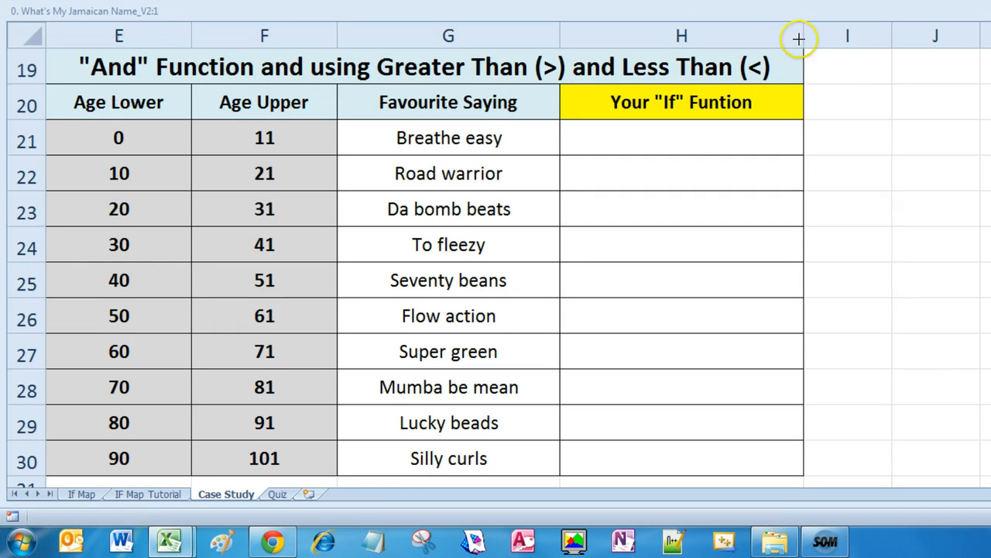
{"action": "mouse_move", "coordinate": [810, 46]}
{"action": "left_mouse_down"}
{"action": "mouse_move", "coordinate": [552, 17]}
{"action": "mouse_move", "coordinate": [394, 16]}
{"action": "mouse_move", "coordinate": [377, 82]}
{"action": "mouse_move", "coordinate": [793, 94]}
{"action": "mouse_move", "coordinate": [841, 71]}
{"action": "mouse_move", "coordinate": [833, 64]}
{"action": "left_mouse_up"}
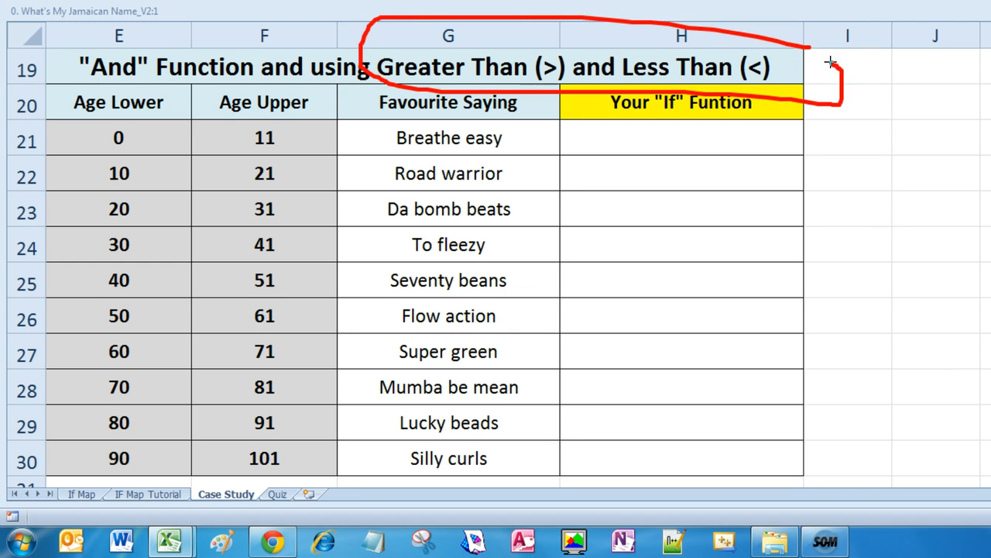
{"action": "key", "text": "Escape"}
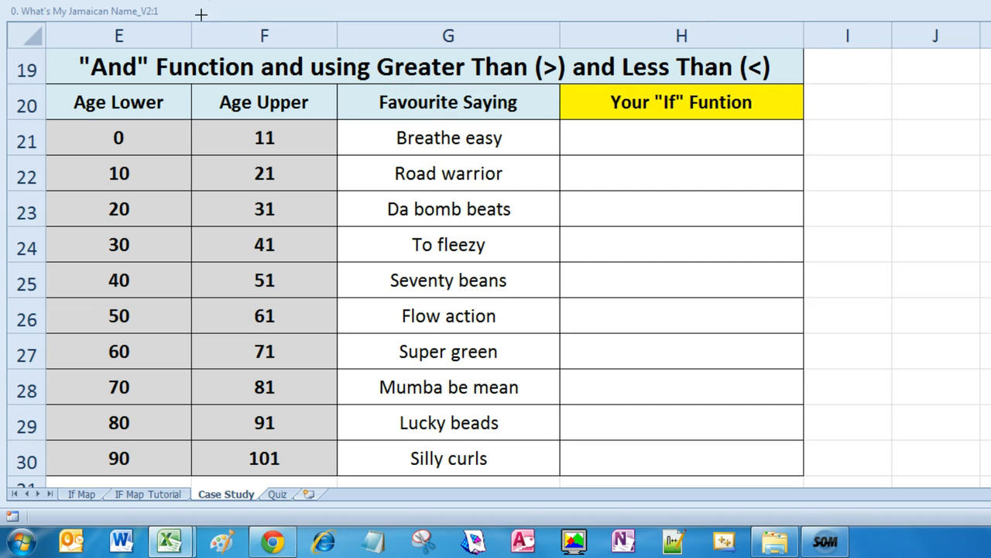
{"action": "left_click_drag", "start_coordinate": [446, 1], "coordinate": [439, 70]}
{"action": "mouse_move", "coordinate": [422, 30]}
{"action": "left_mouse_down"}
{"action": "mouse_move", "coordinate": [435, 59]}
{"action": "mouse_move", "coordinate": [508, 22]}
{"action": "left_mouse_up"}
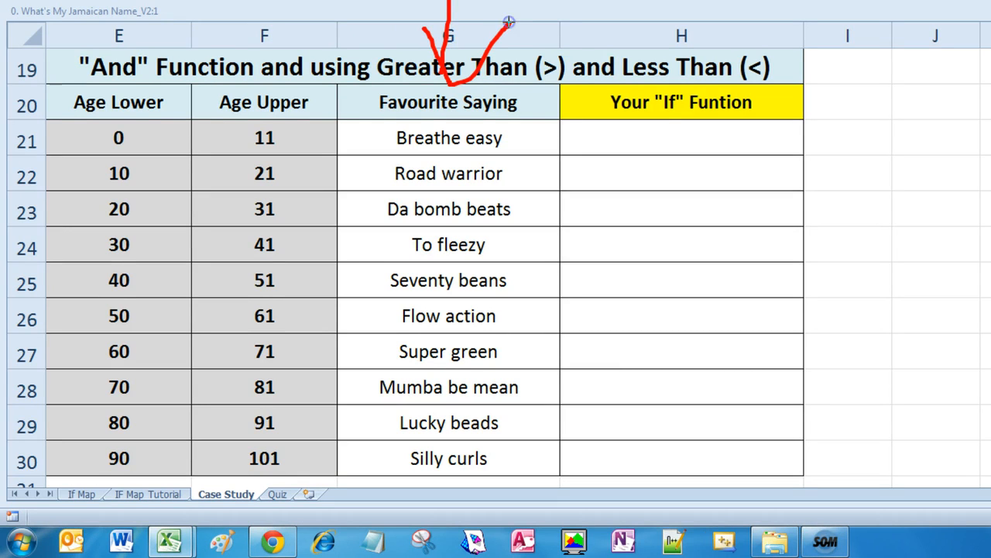
{"action": "key", "text": "e"}
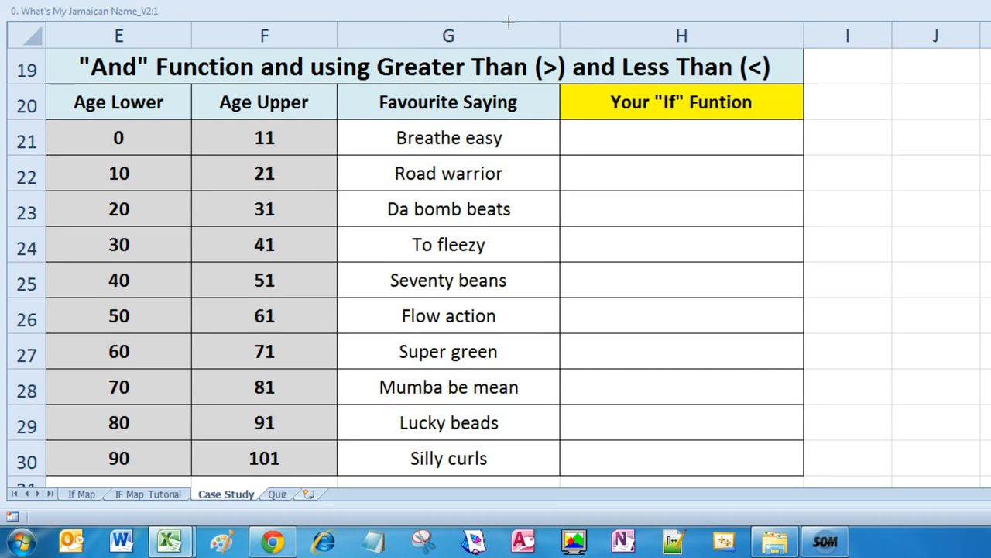
{"action": "mouse_move", "coordinate": [166, 81]}
{"action": "left_mouse_down"}
{"action": "mouse_move", "coordinate": [42, 77]}
{"action": "mouse_move", "coordinate": [143, 117]}
{"action": "mouse_move", "coordinate": [169, 78]}
{"action": "left_mouse_up"}
{"action": "mouse_move", "coordinate": [343, 79]}
{"action": "left_mouse_down"}
{"action": "mouse_move", "coordinate": [192, 66]}
{"action": "mouse_move", "coordinate": [282, 110]}
{"action": "mouse_move", "coordinate": [300, 88]}
{"action": "left_mouse_up"}
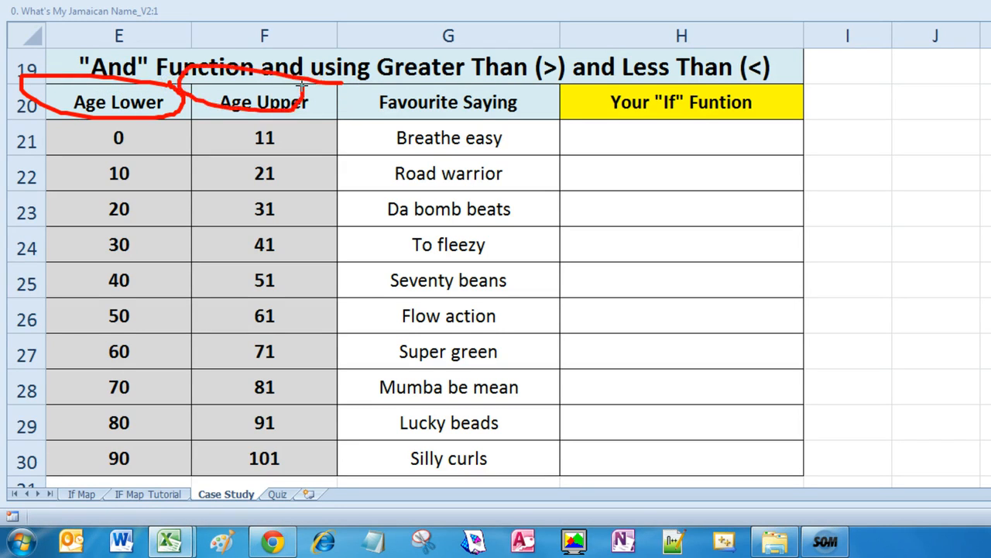
{"action": "key", "text": "Escape"}
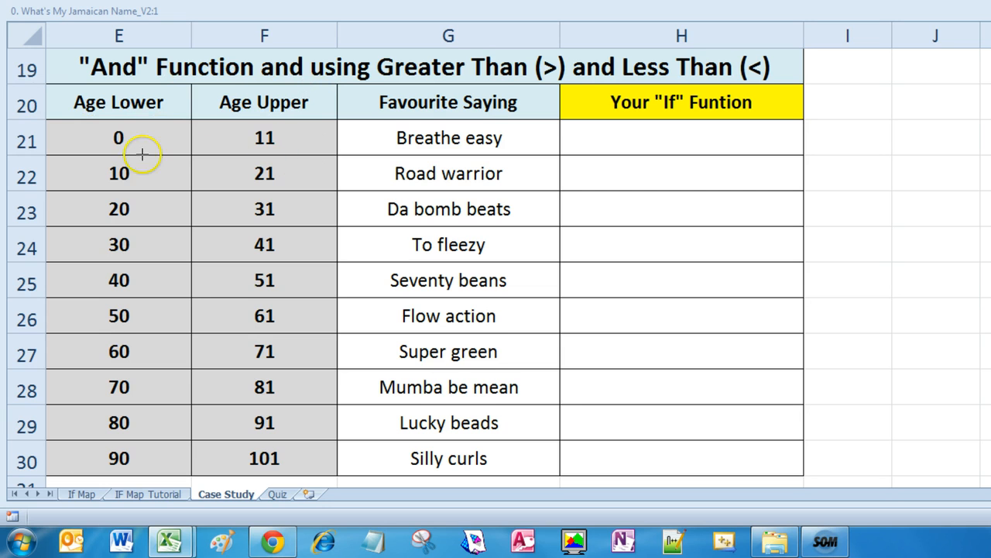
{"action": "mouse_move", "coordinate": [510, 134]}
{"action": "left_mouse_down"}
{"action": "mouse_move", "coordinate": [431, 137]}
{"action": "mouse_move", "coordinate": [446, 151]}
{"action": "mouse_move", "coordinate": [511, 136]}
{"action": "left_mouse_up"}
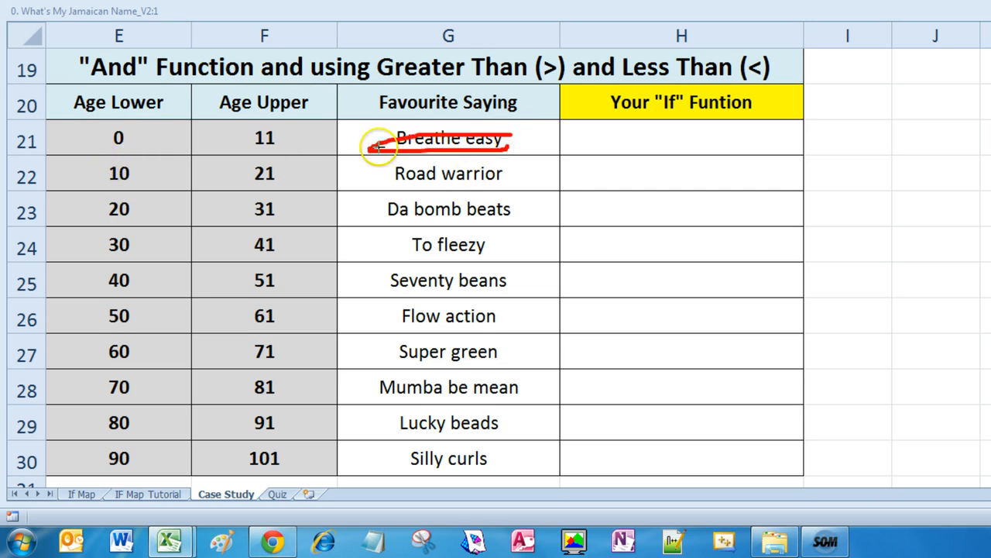
{"action": "mouse_move", "coordinate": [512, 159]}
{"action": "left_mouse_down"}
{"action": "mouse_move", "coordinate": [381, 162]}
{"action": "mouse_move", "coordinate": [480, 183]}
{"action": "mouse_move", "coordinate": [503, 160]}
{"action": "left_mouse_up"}
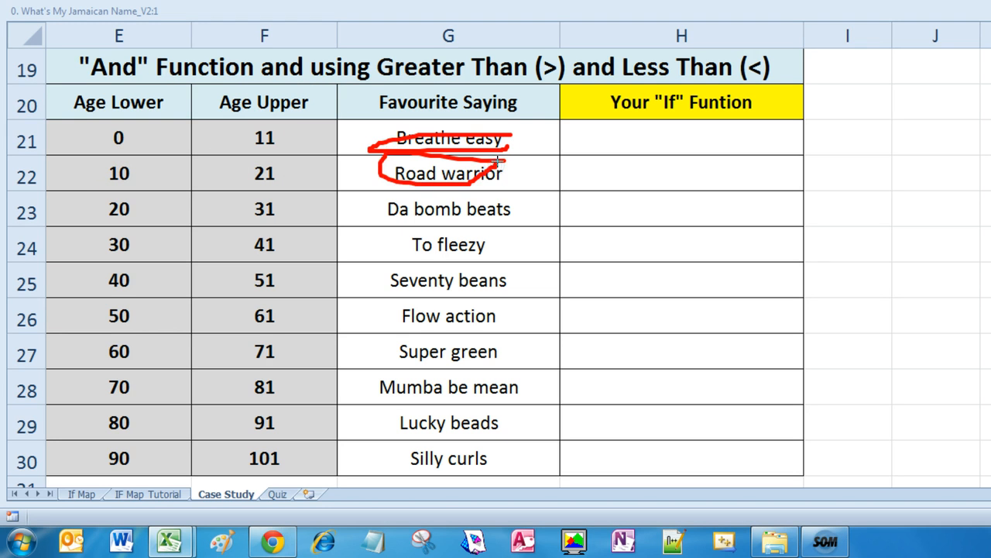
{"action": "key", "text": "Escape"}
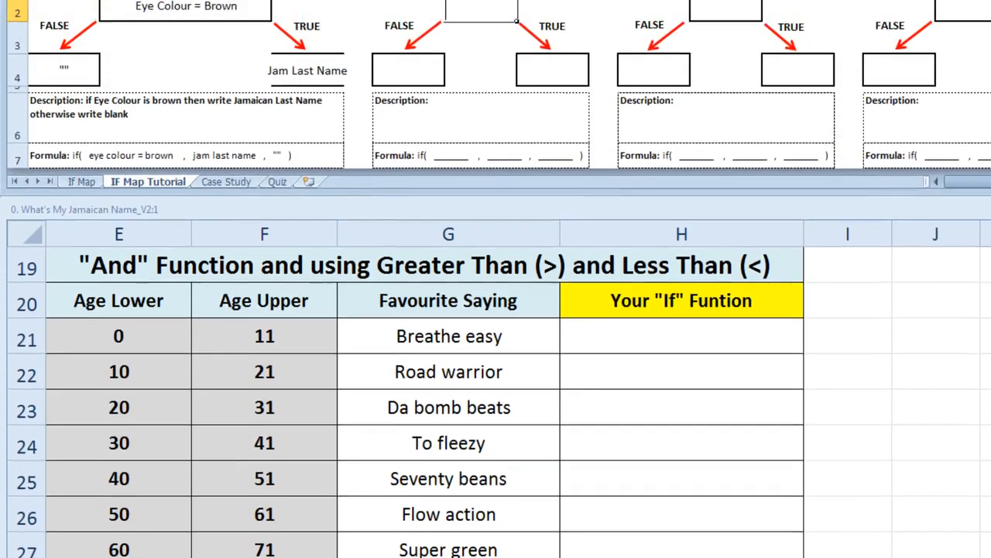
Widen column J on the IF Map Tutorial sheet to about three times its width to enlarge the second map's condition box.
{"action": "left_click_drag", "start_coordinate": [518, 69], "coordinate": [653, 100]}
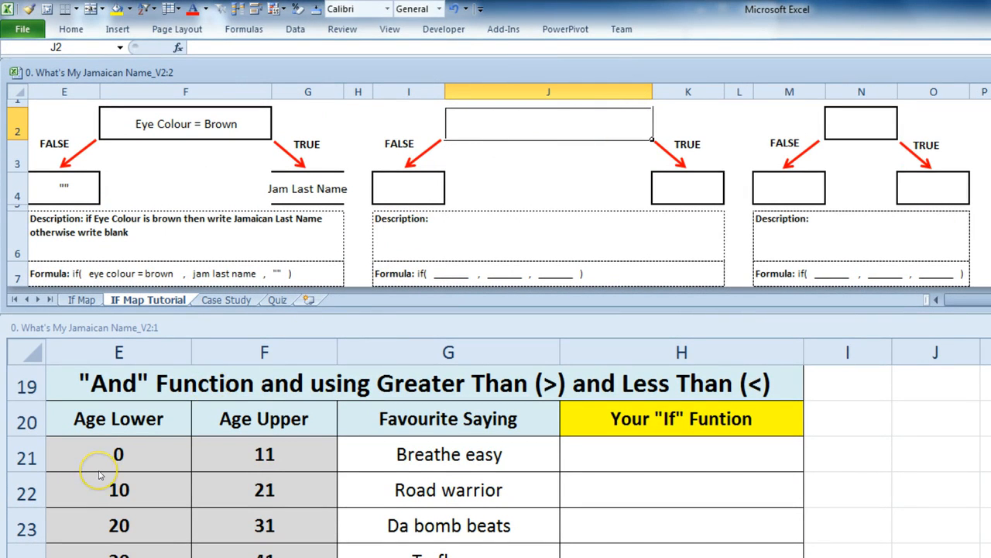
{"action": "left_click", "coordinate": [123, 455]}
{"action": "left_click", "coordinate": [124, 456]}
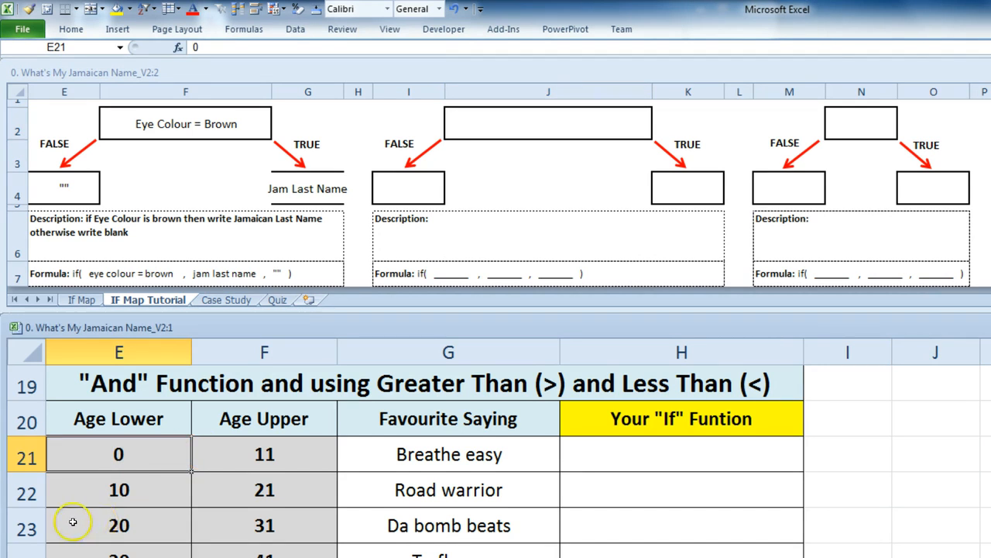
{"action": "left_click", "coordinate": [27, 527]}
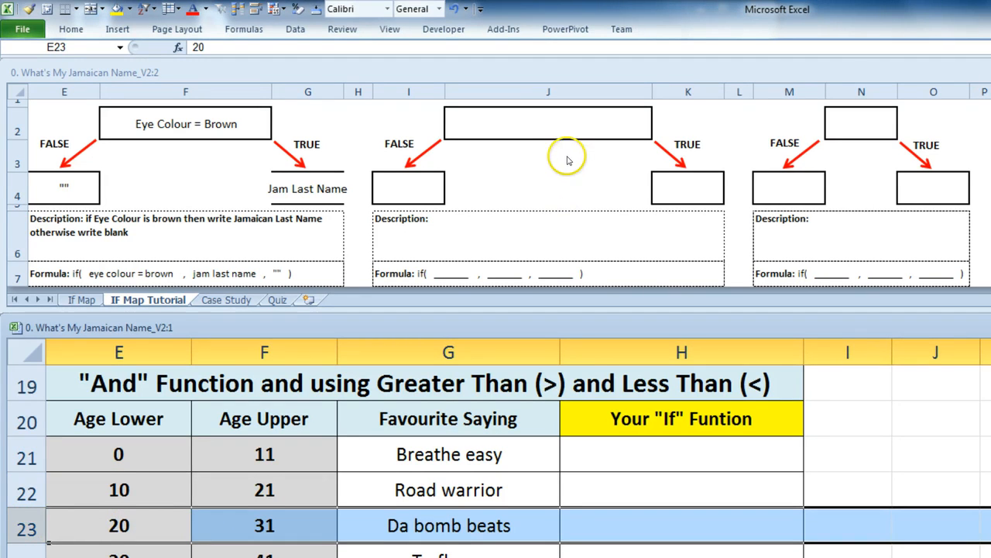
Enter "my age > lower age" as the first line of the condition in J2 and start a second line in that cell.
{"action": "left_click", "coordinate": [524, 126]}
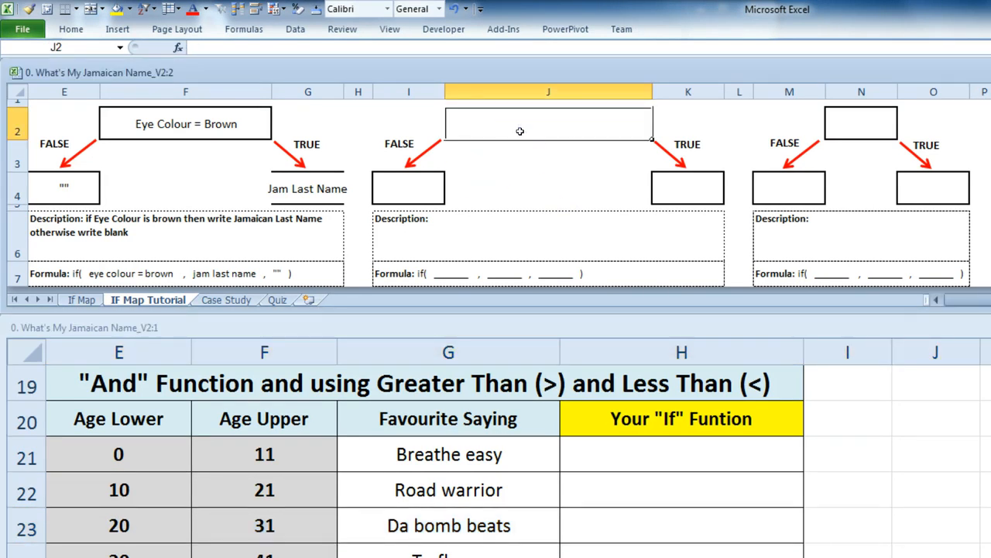
{"action": "type", "text": "my "}
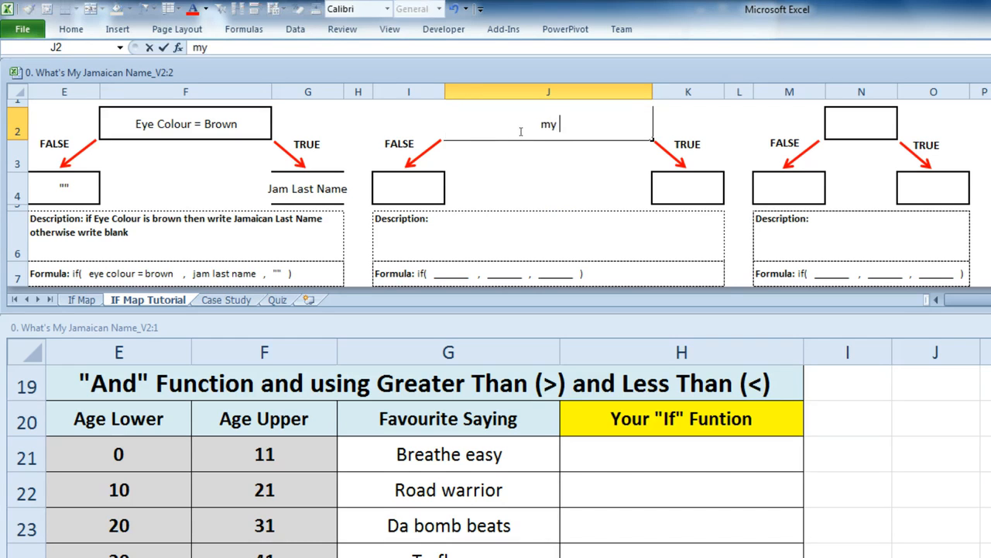
{"action": "type", "text": "age >"}
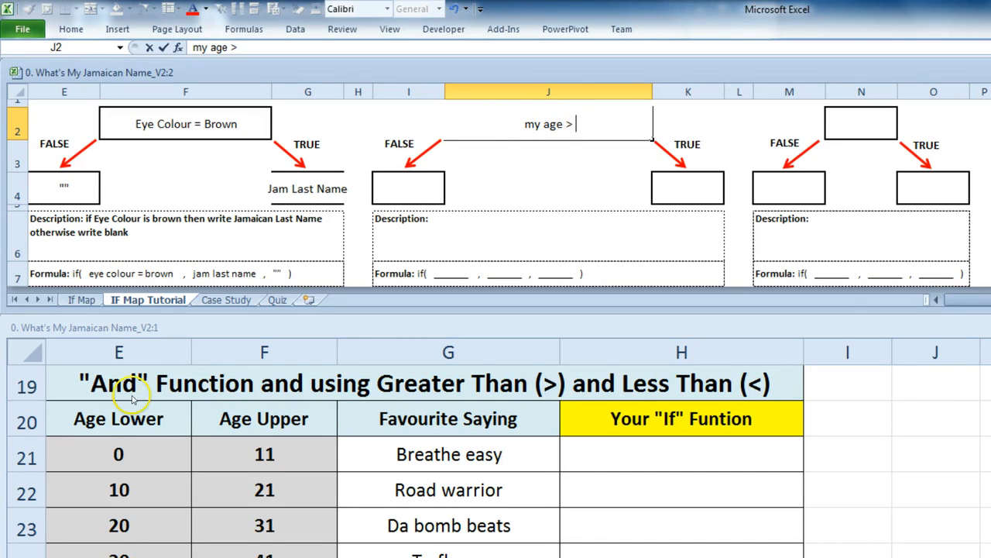
{"action": "type", "text": " l"}
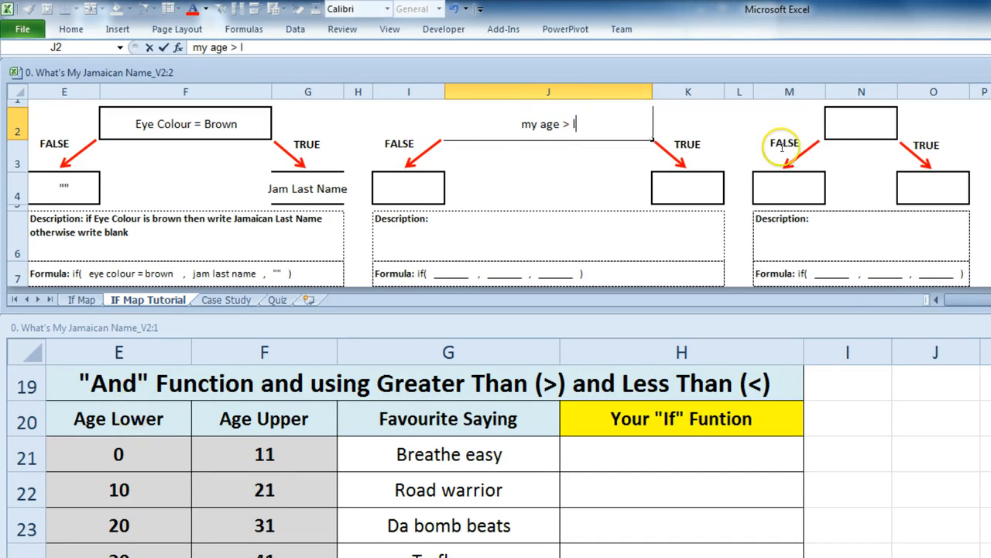
{"action": "type", "text": "ower age"}
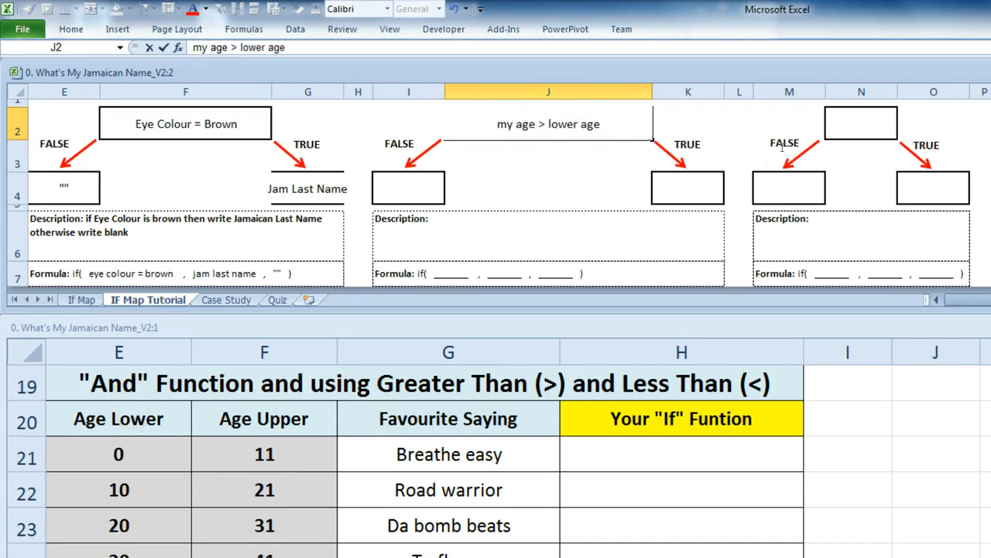
{"action": "key", "text": "Return"}
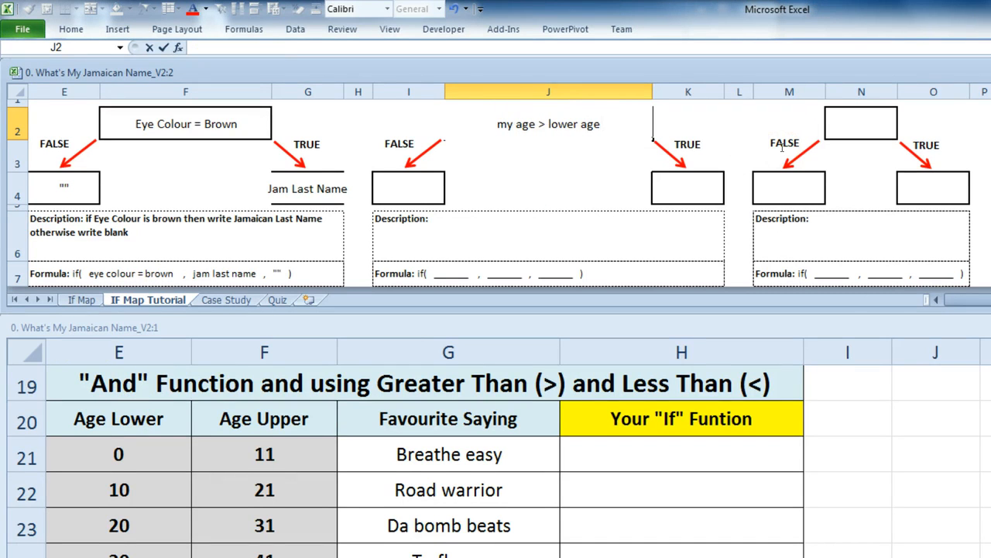
Add "my age < upper age" as the second line in J2 and make row 2 slightly taller to fit both lines.
{"action": "type", "text": "my age <"}
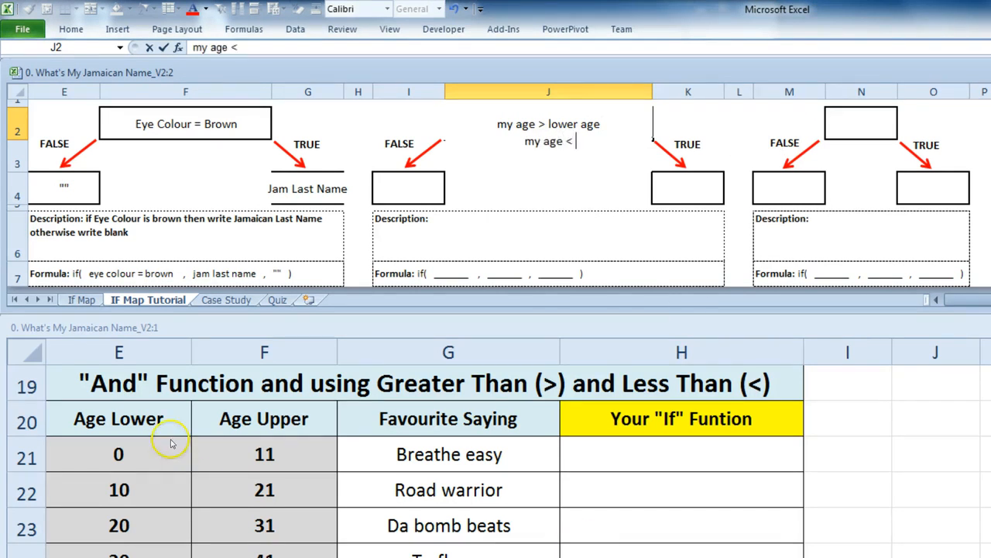
{"action": "key", "text": "alt+d"}
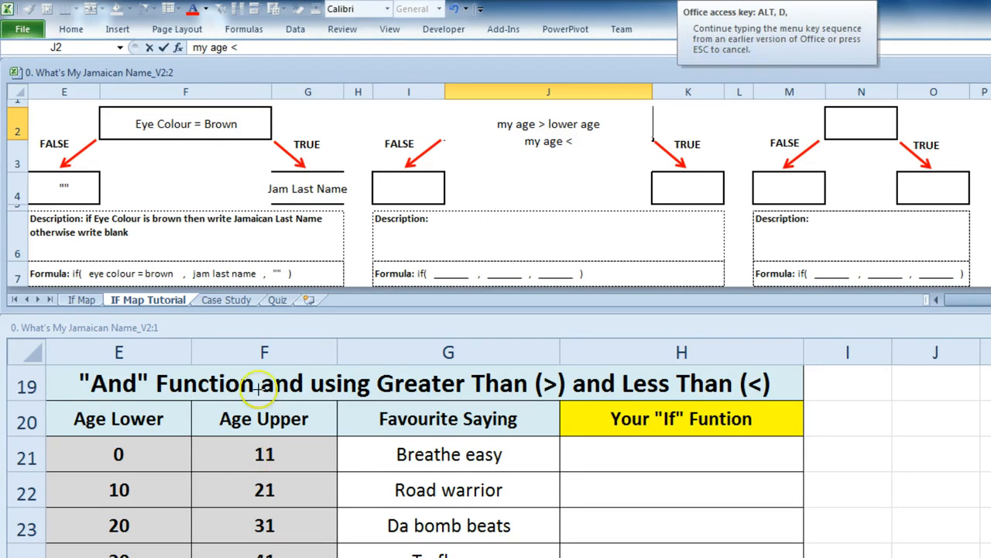
{"action": "mouse_move", "coordinate": [306, 400]}
{"action": "left_mouse_down"}
{"action": "mouse_move", "coordinate": [263, 397]}
{"action": "mouse_move", "coordinate": [315, 456]}
{"action": "mouse_move", "coordinate": [321, 379]}
{"action": "left_mouse_up"}
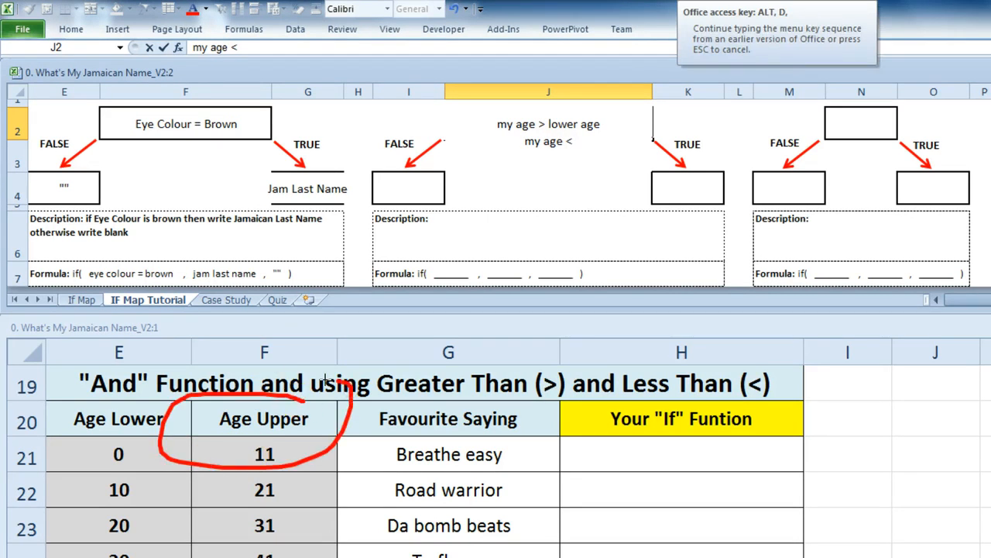
{"action": "key", "text": "Escape"}
{"action": "type", "text": "u"}
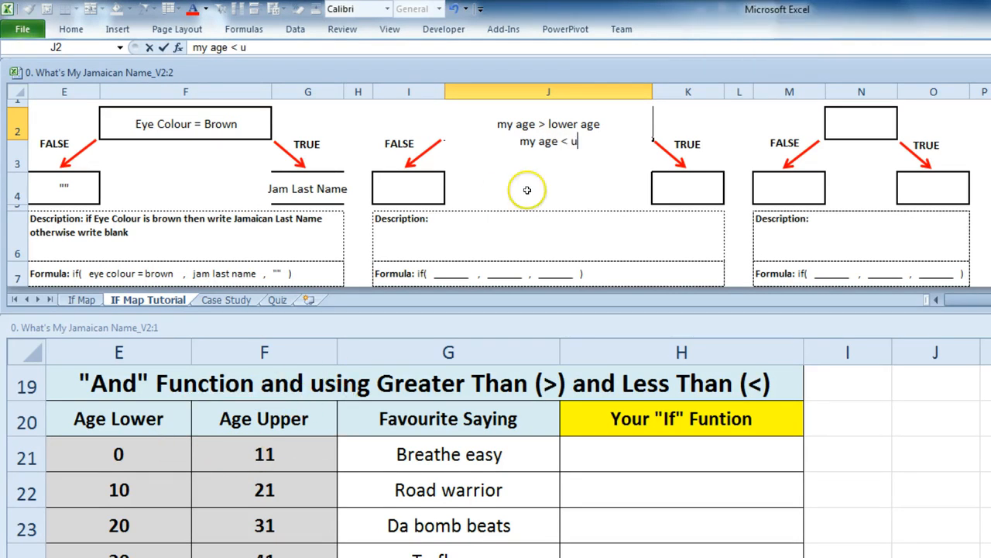
{"action": "type", "text": "pper age"}
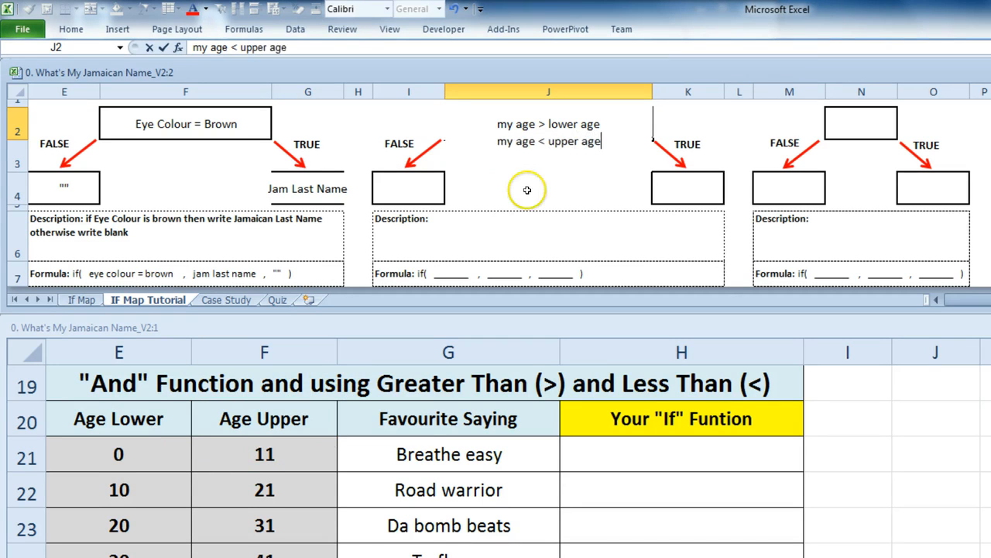
{"action": "key", "text": "Return"}
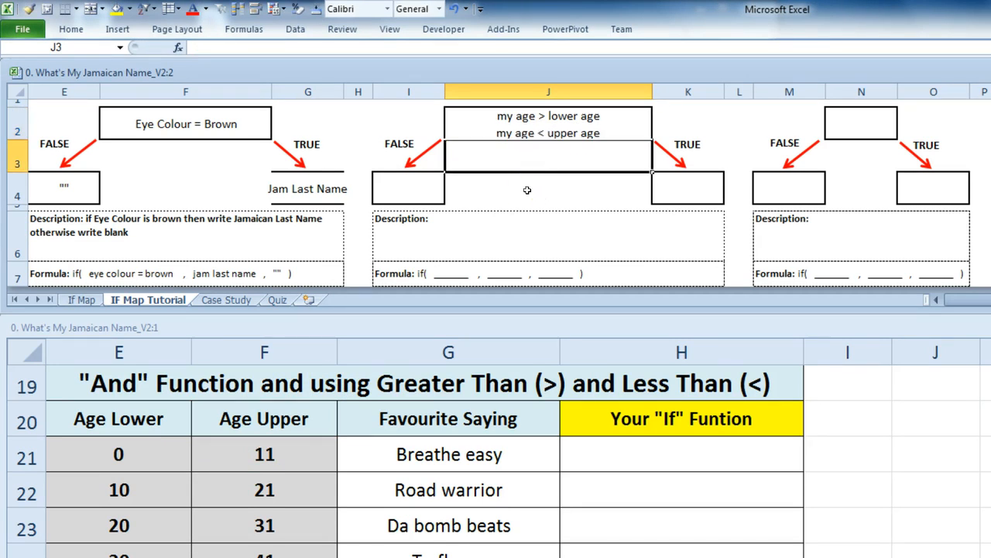
{"action": "left_click_drag", "start_coordinate": [18, 139], "coordinate": [18, 137]}
Enter "<" in K21 and ">" in K22 on the Case Study sheet.
{"action": "left_click", "coordinate": [911, 463]}
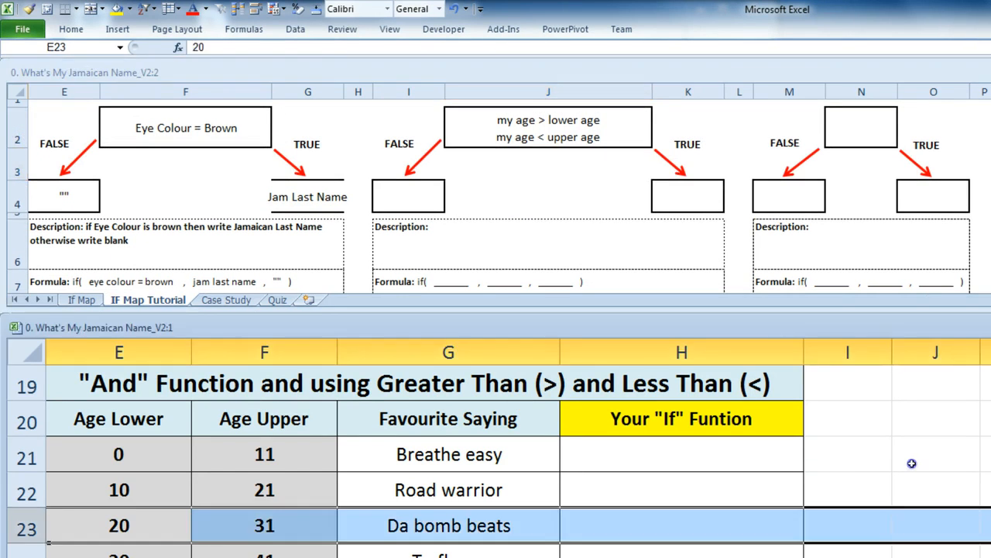
{"action": "left_click", "coordinate": [985, 454]}
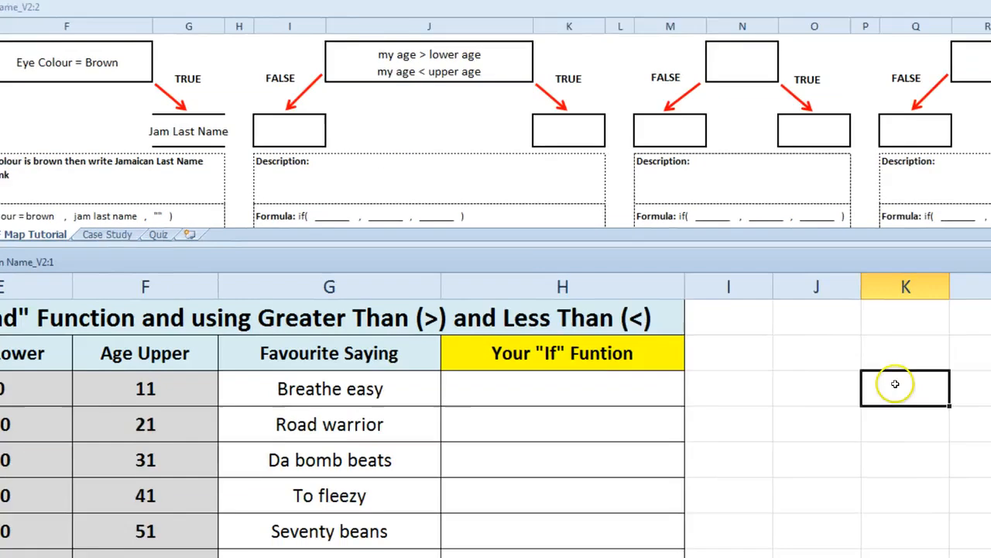
{"action": "type", "text": "<"}
{"action": "key", "text": "Return"}
{"action": "type", "text": ">"}
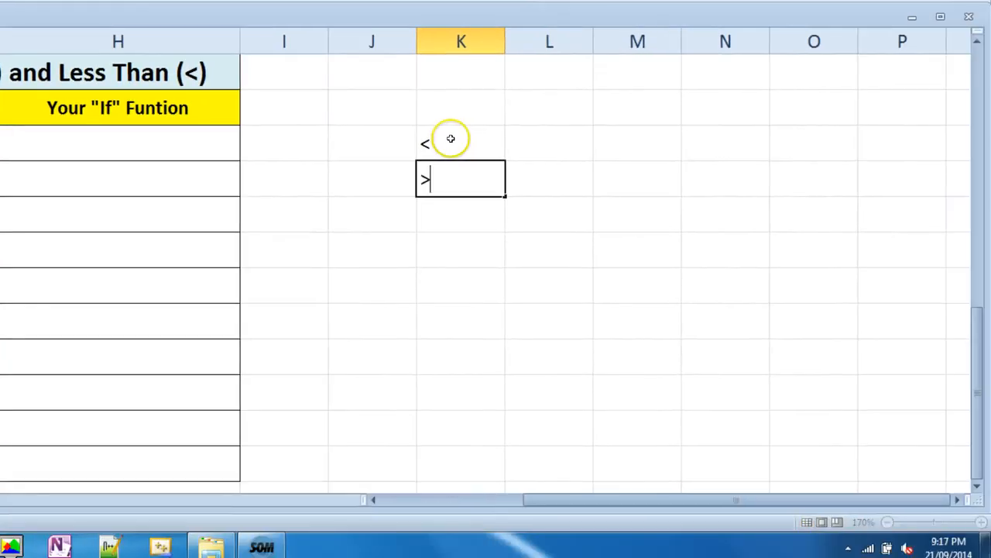
{"action": "left_click", "coordinate": [410, 133]}
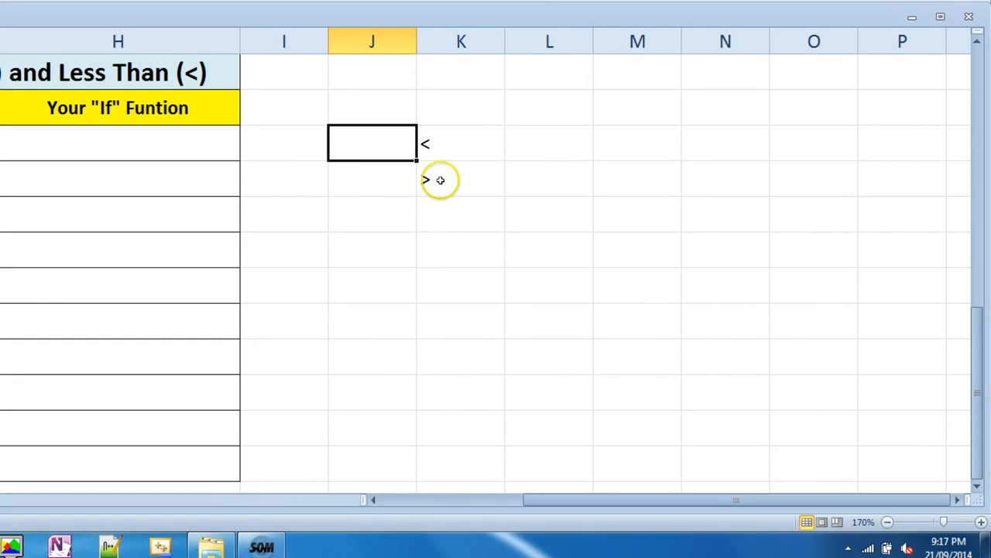
Magnify the Case Study sheet to 400% around K21 and K22 to examine the two comparison symbols.
{"action": "left_click", "coordinate": [444, 142]}
{"action": "left_click", "coordinate": [981, 522]}
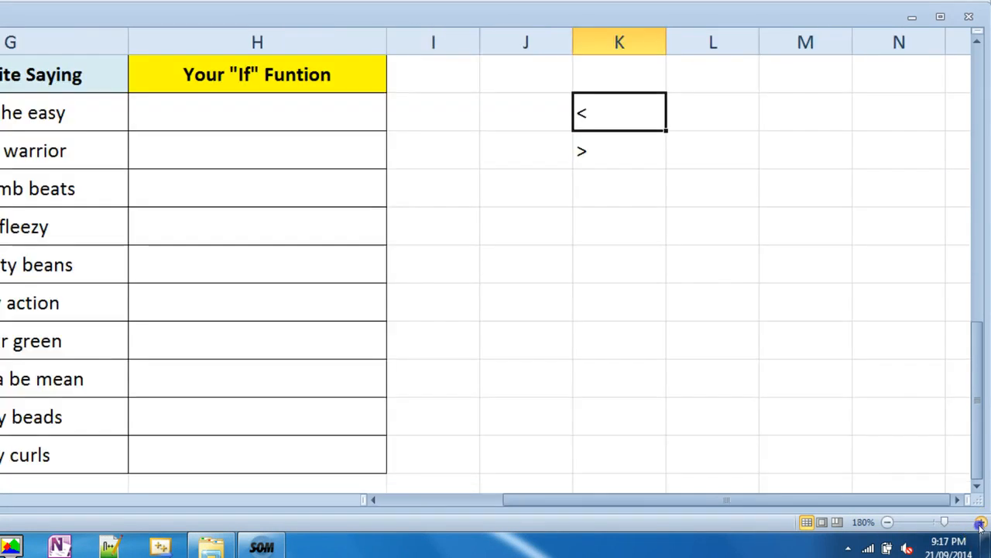
{"action": "left_click", "coordinate": [980, 522]}
{"action": "left_click", "coordinate": [980, 522]}
{"action": "left_click", "coordinate": [981, 521]}
{"action": "left_click", "coordinate": [981, 522]}
{"action": "left_click", "coordinate": [981, 522]}
{"action": "left_click", "coordinate": [981, 522]}
{"action": "left_click", "coordinate": [981, 522]}
{"action": "left_click", "coordinate": [981, 522]}
{"action": "left_click", "coordinate": [981, 522]}
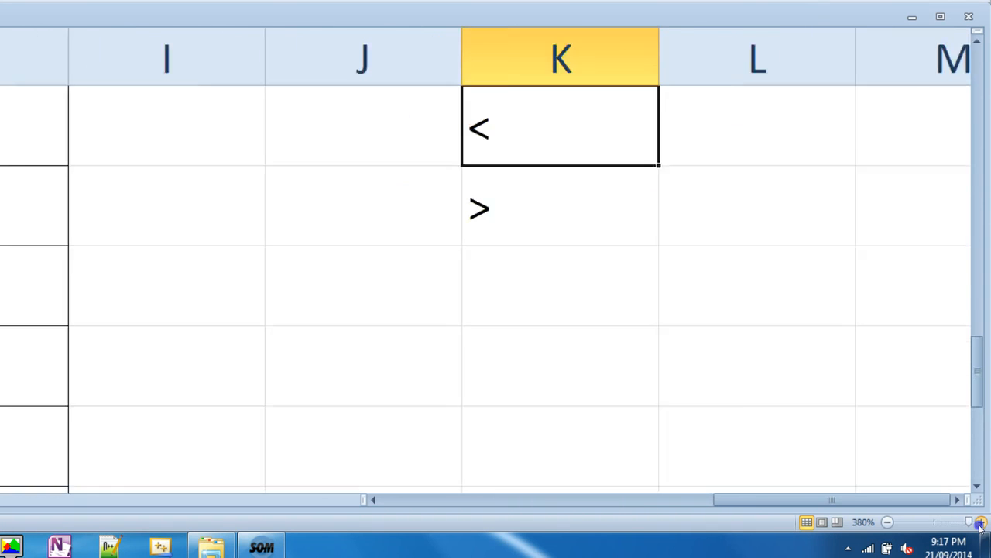
{"action": "left_click", "coordinate": [981, 521]}
{"action": "left_click", "coordinate": [957, 501]}
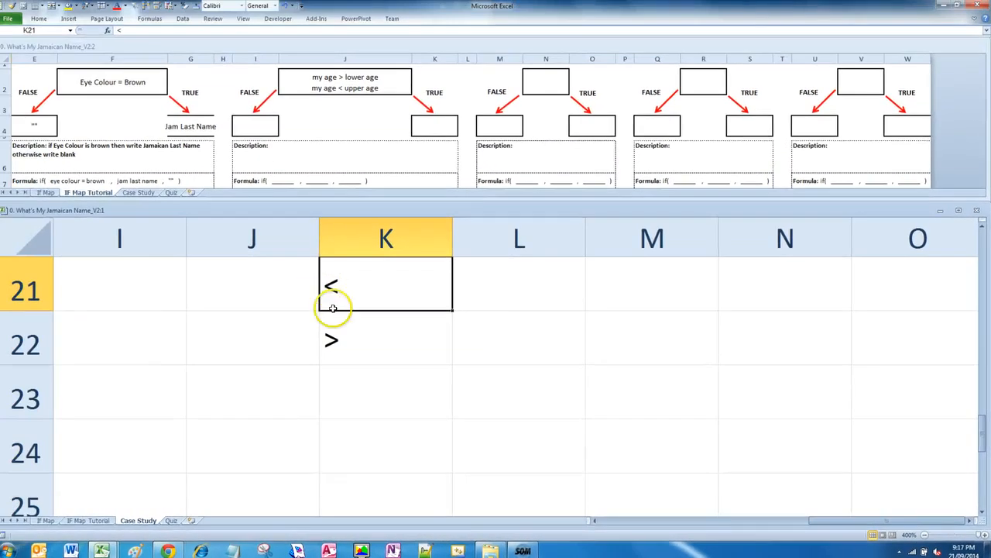
{"action": "key", "text": "alt+d"}
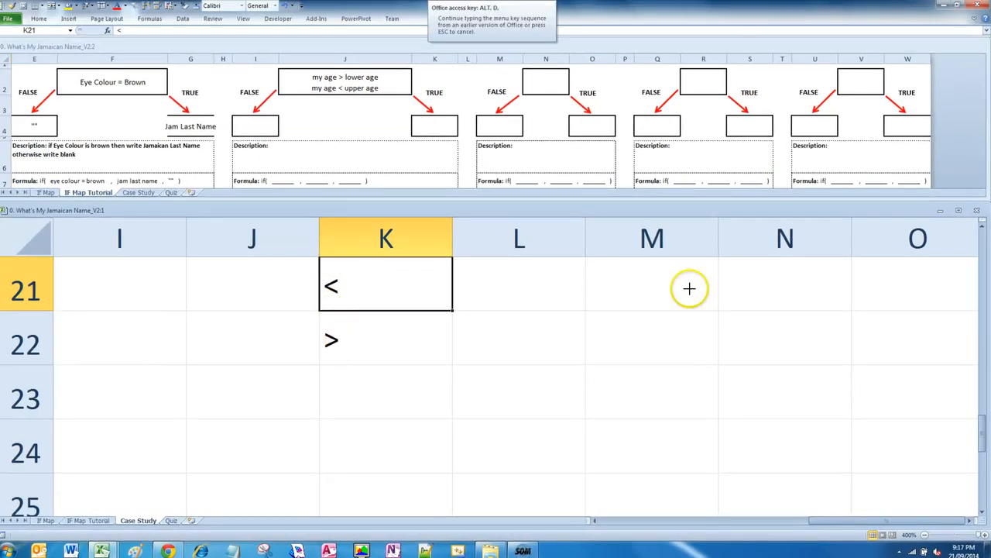
Draw a large less-than sign over the Case Study sheet, mark its wide and narrow ends, write "Less", and clear the drawing.
{"action": "left_click_drag", "start_coordinate": [526, 334], "coordinate": [851, 209]}
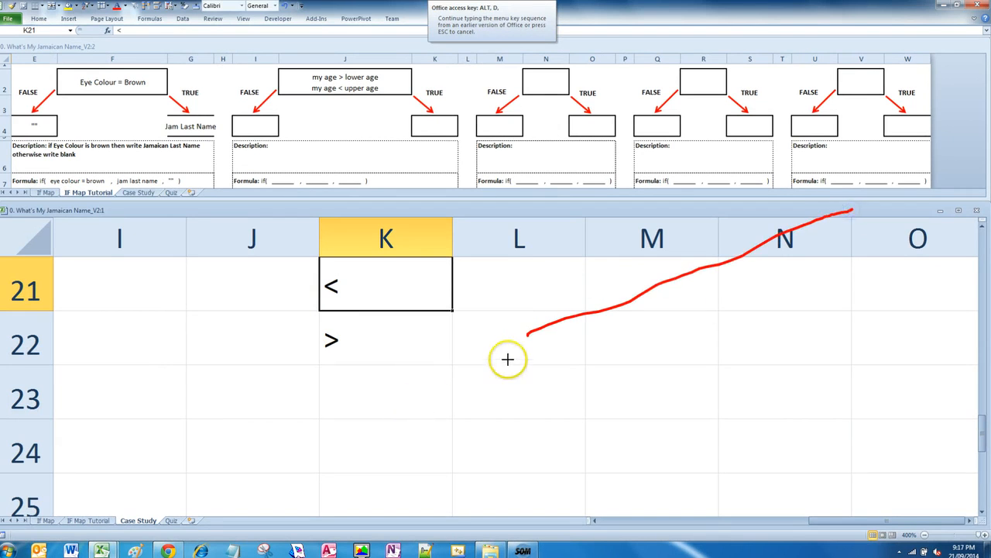
{"action": "left_click_drag", "start_coordinate": [532, 335], "coordinate": [831, 429]}
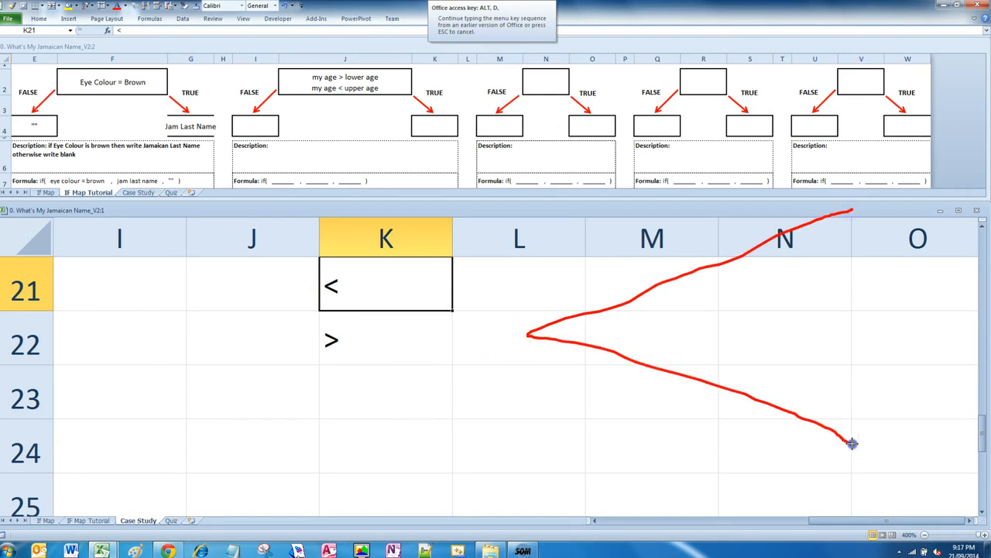
{"action": "mouse_move", "coordinate": [883, 207]}
{"action": "left_mouse_down"}
{"action": "mouse_move", "coordinate": [922, 208]}
{"action": "mouse_move", "coordinate": [906, 449]}
{"action": "mouse_move", "coordinate": [949, 450]}
{"action": "left_mouse_up"}
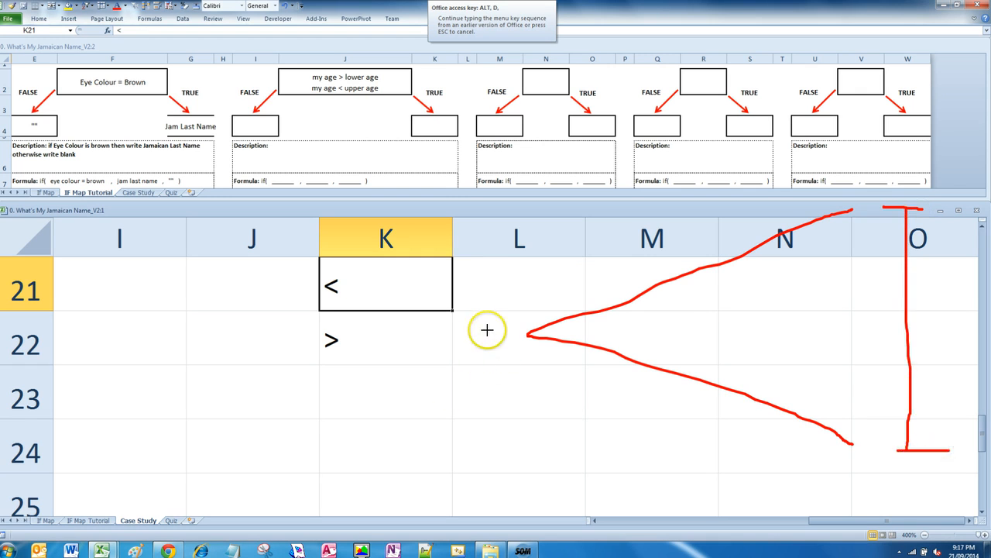
{"action": "left_click_drag", "start_coordinate": [483, 328], "coordinate": [499, 329]}
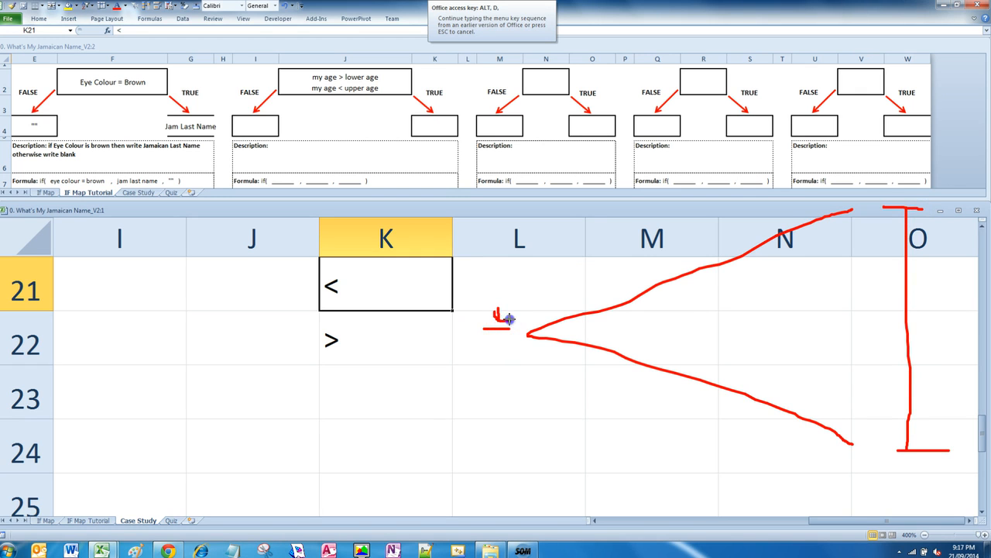
{"action": "left_click_drag", "start_coordinate": [483, 343], "coordinate": [502, 339]}
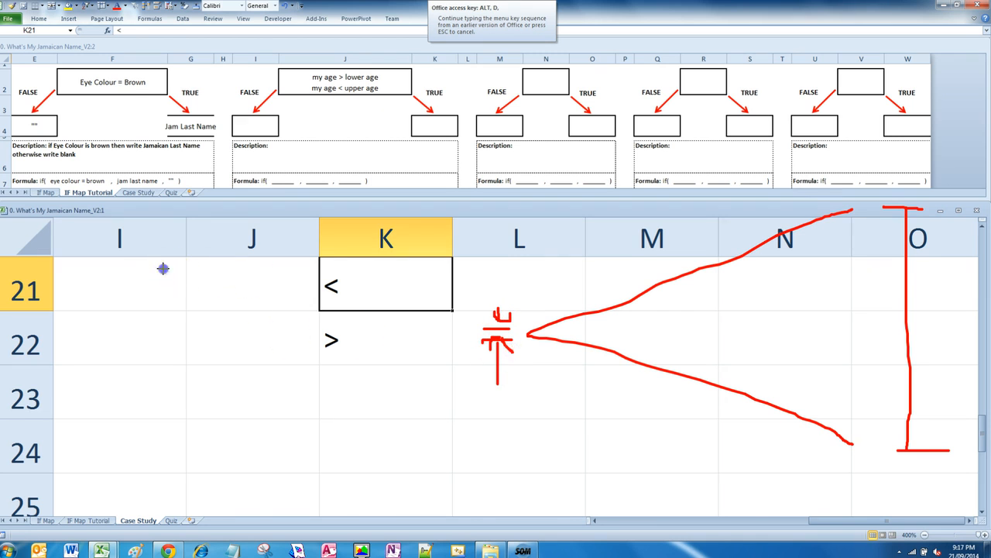
{"action": "mouse_move", "coordinate": [163, 269]}
{"action": "left_mouse_down"}
{"action": "mouse_move", "coordinate": [210, 392]}
{"action": "mouse_move", "coordinate": [236, 386]}
{"action": "mouse_move", "coordinate": [274, 340]}
{"action": "mouse_move", "coordinate": [326, 373]}
{"action": "left_mouse_up"}
{"action": "mouse_move", "coordinate": [372, 336]}
{"action": "left_mouse_down"}
{"action": "mouse_move", "coordinate": [343, 348]}
{"action": "mouse_move", "coordinate": [330, 374]}
{"action": "mouse_move", "coordinate": [285, 382]}
{"action": "left_mouse_up"}
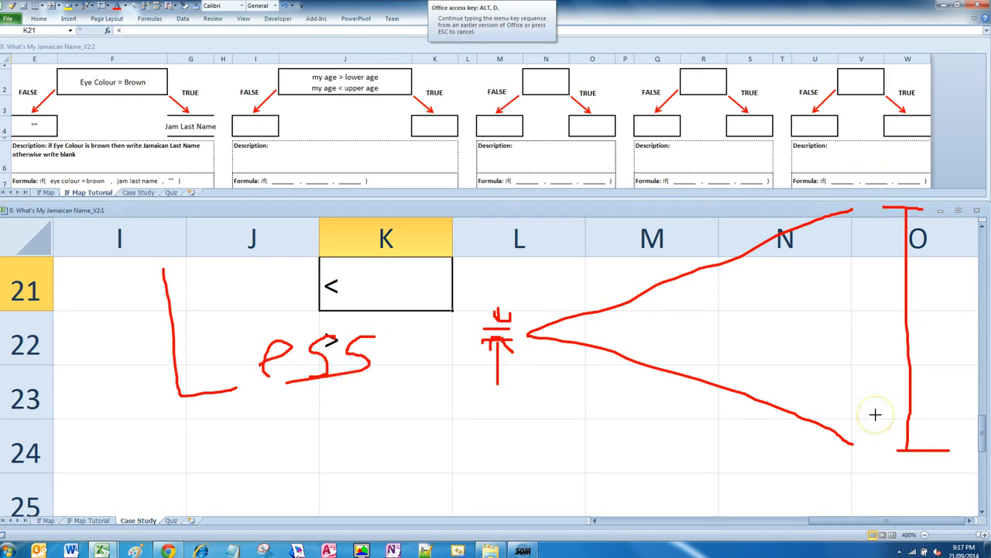
{"action": "key", "text": "Escape"}
{"action": "key", "text": "Escape"}
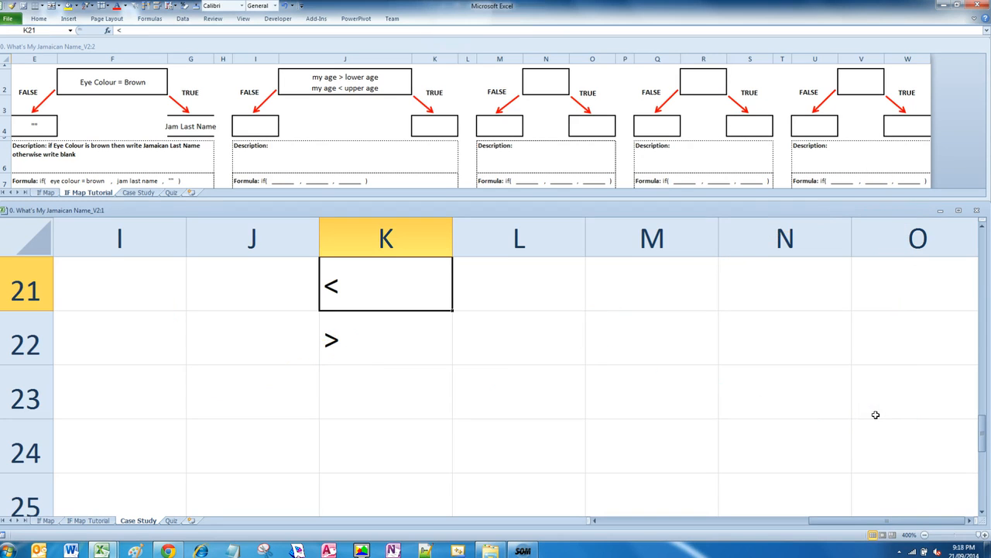
Enter 1 in J21 and 10 in L21 as example values around the less-than symbol.
{"action": "left_click", "coordinate": [291, 287]}
{"action": "type", "text": "1"}
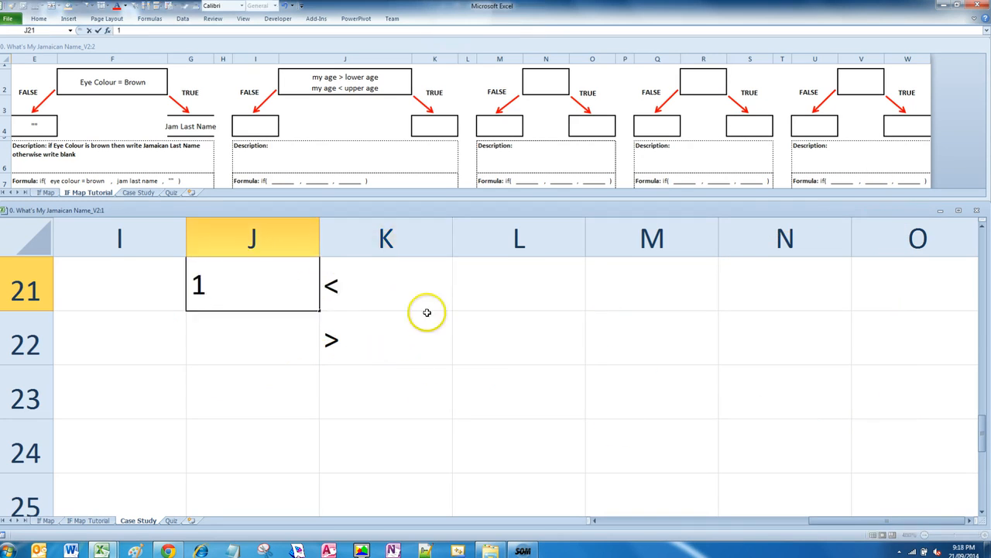
{"action": "left_click", "coordinate": [482, 298]}
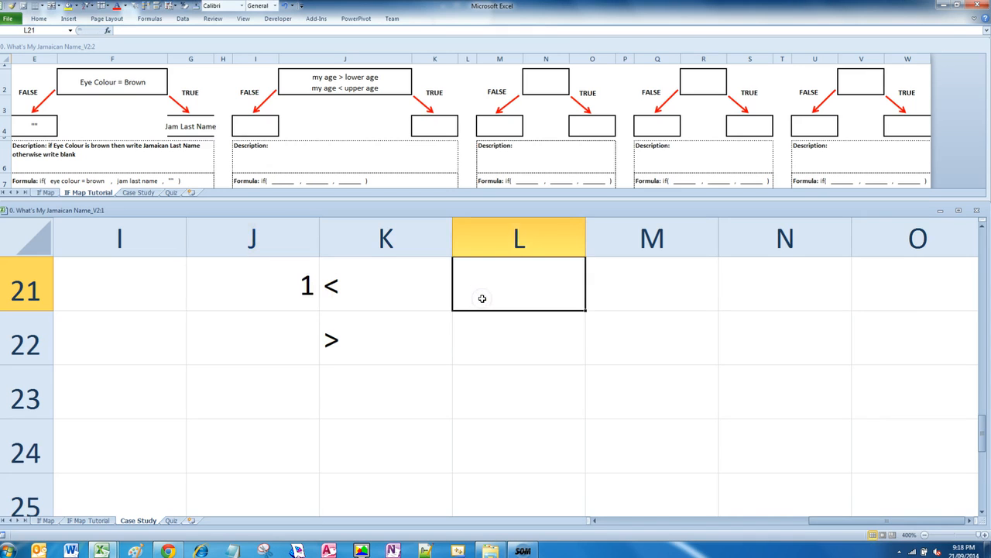
{"action": "type", "text": "10"}
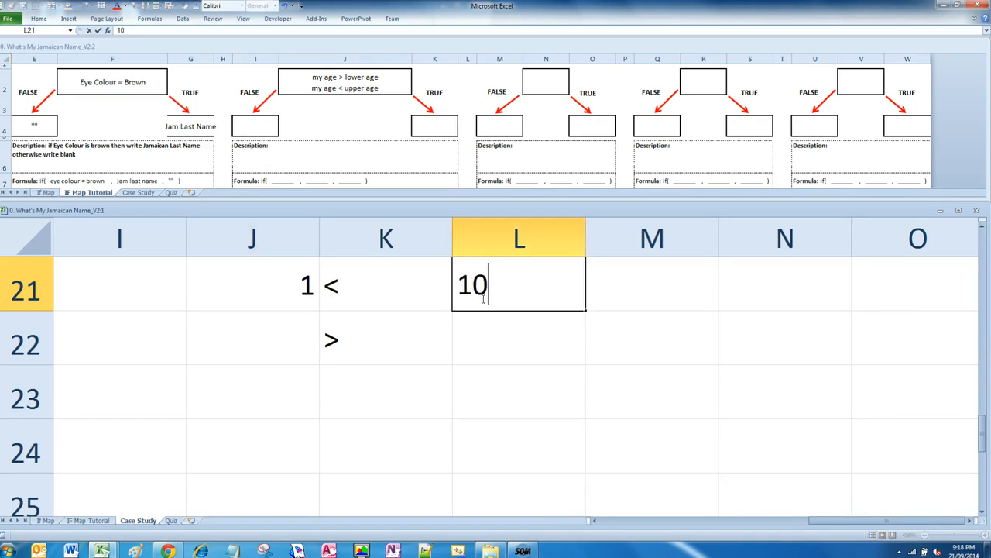
{"action": "key", "text": "Return"}
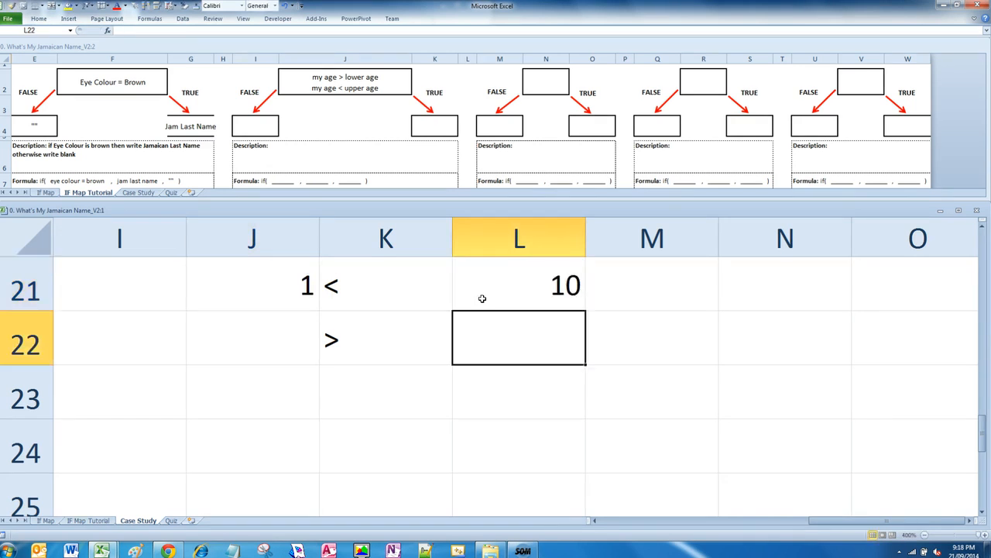
Draw a large greater-than sign over the sheet, mark its wide and narrow ends, and clear the drawing.
{"action": "key", "text": "alt+d"}
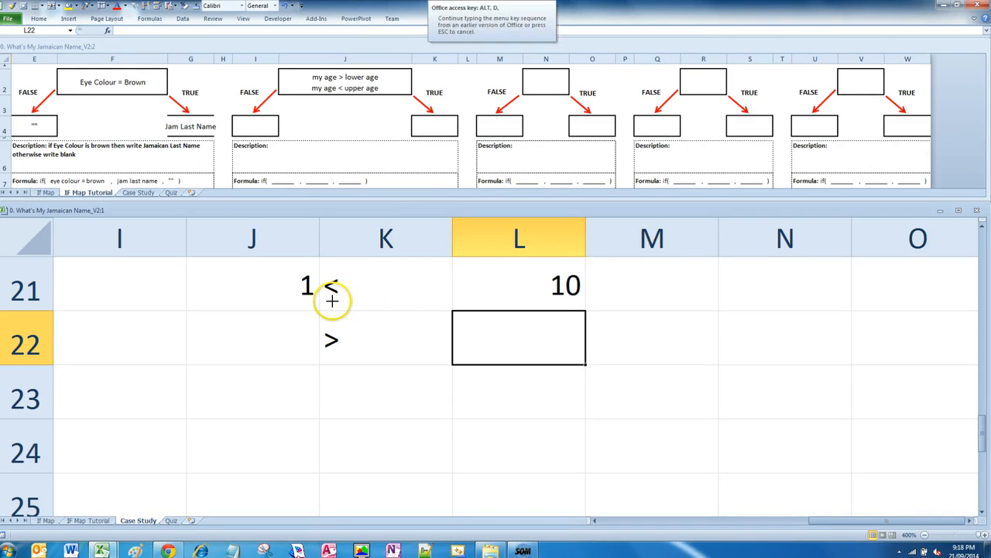
{"action": "mouse_move", "coordinate": [419, 184]}
{"action": "left_mouse_down"}
{"action": "mouse_move", "coordinate": [686, 285]}
{"action": "mouse_move", "coordinate": [368, 446]}
{"action": "left_mouse_up"}
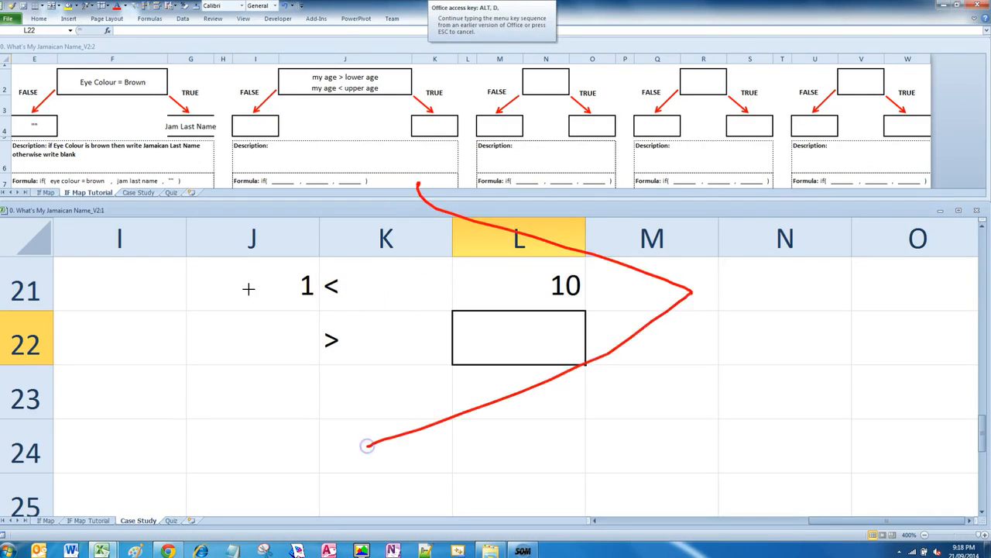
{"action": "mouse_move", "coordinate": [227, 188]}
{"action": "left_mouse_down"}
{"action": "mouse_move", "coordinate": [294, 193]}
{"action": "mouse_move", "coordinate": [264, 192]}
{"action": "mouse_move", "coordinate": [246, 460]}
{"action": "mouse_move", "coordinate": [264, 460]}
{"action": "left_mouse_up"}
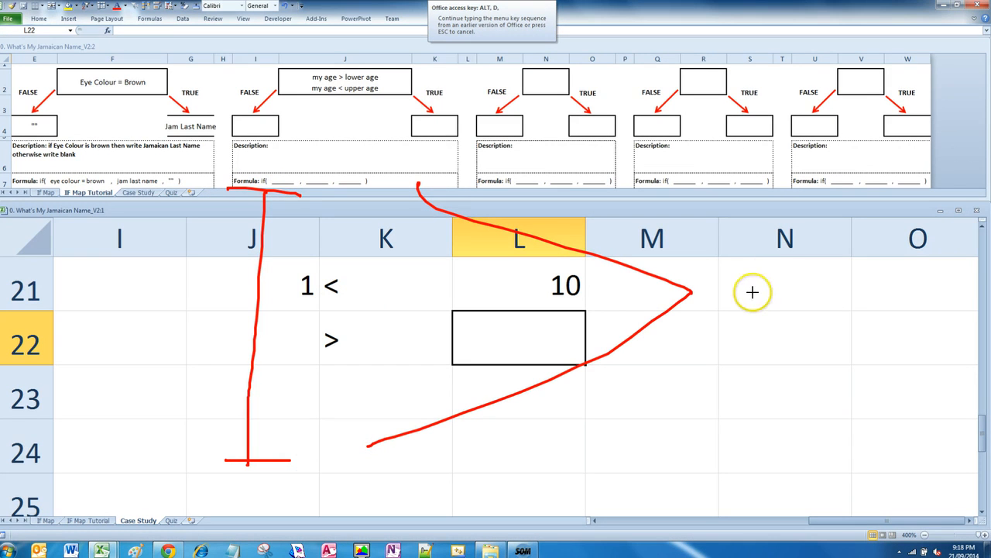
{"action": "left_click_drag", "start_coordinate": [742, 279], "coordinate": [721, 280]}
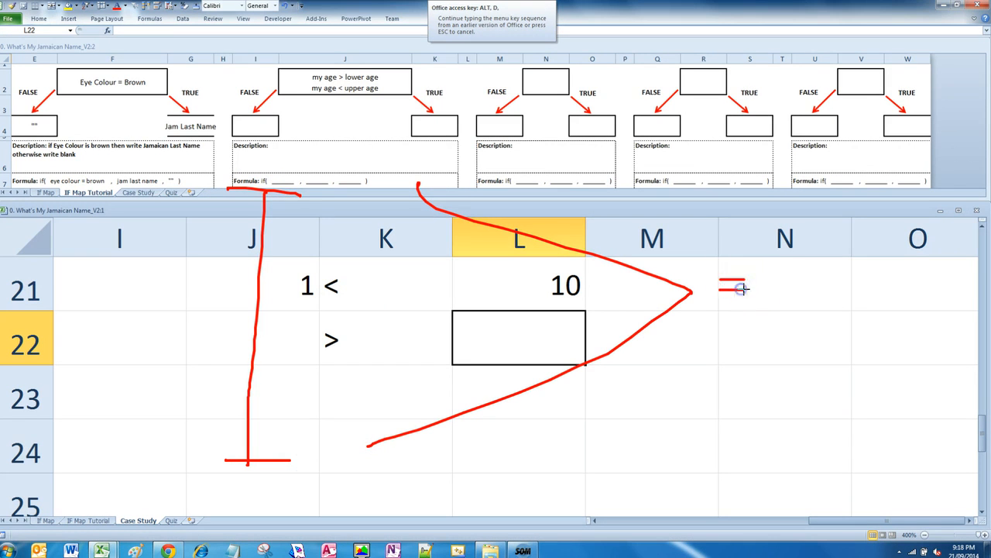
{"action": "key", "text": "Escape"}
Enter 10 in J22 and 1 in L22 as example values around the greater-than symbol.
{"action": "left_click", "coordinate": [463, 394]}
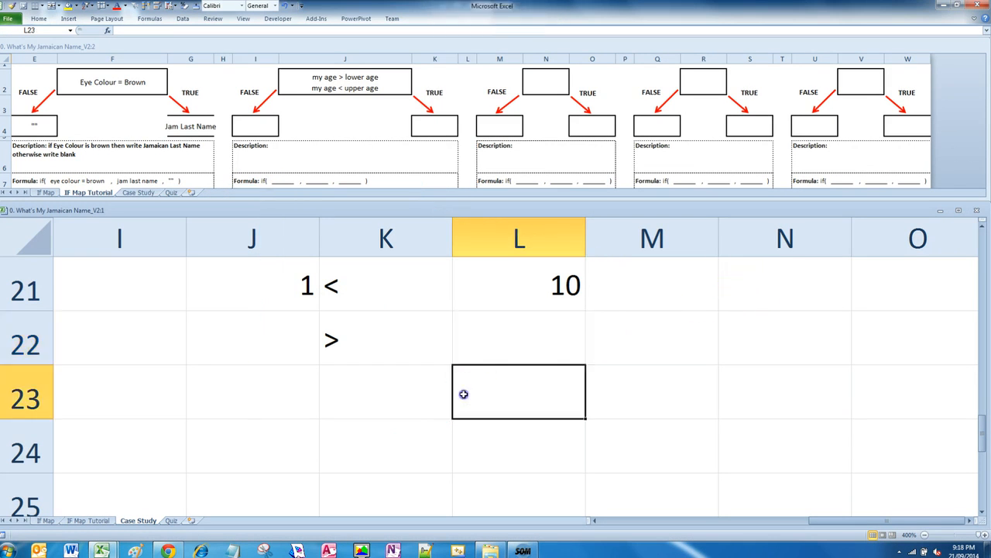
{"action": "left_click", "coordinate": [255, 344]}
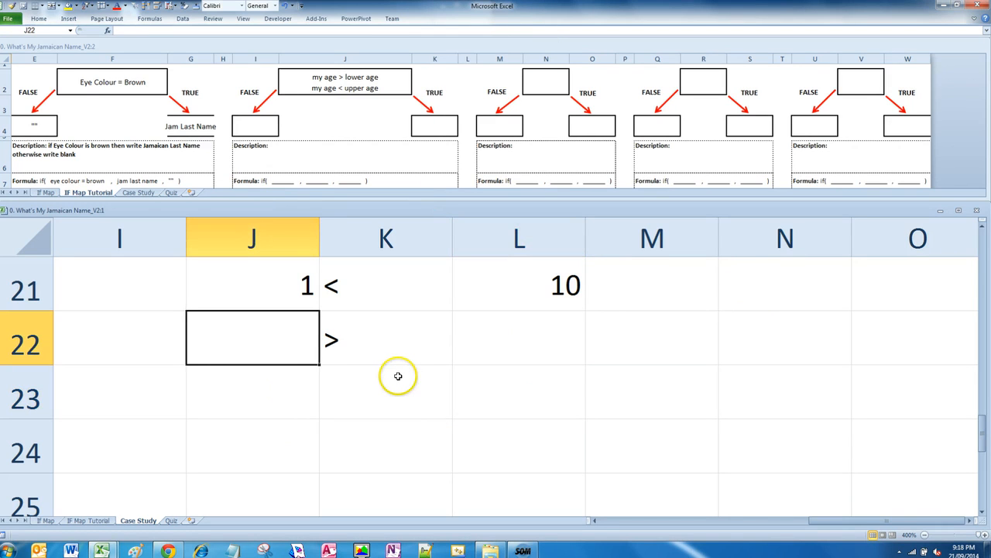
{"action": "type", "text": "10"}
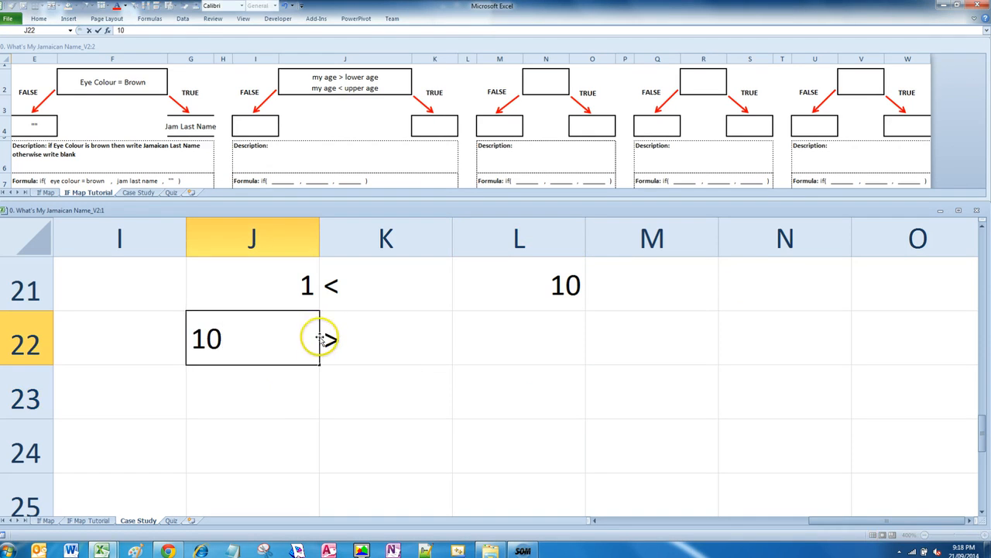
{"action": "key", "text": "Tab"}
{"action": "key", "text": "Tab"}
{"action": "type", "text": "1"}
{"action": "key", "text": "Tab"}
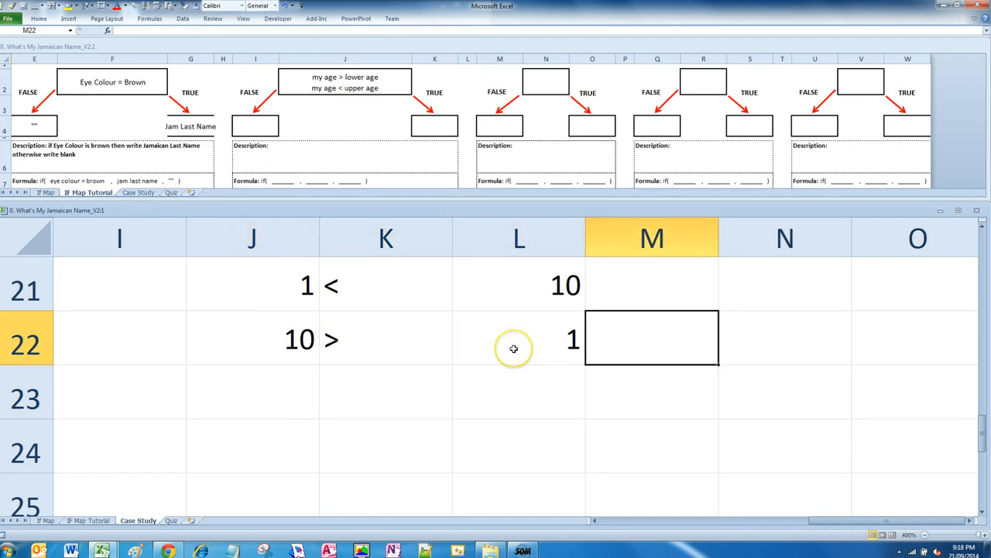
Clear both example comparisons from J21:L22 on the Case Study sheet.
{"action": "left_click_drag", "start_coordinate": [207, 294], "coordinate": [478, 347]}
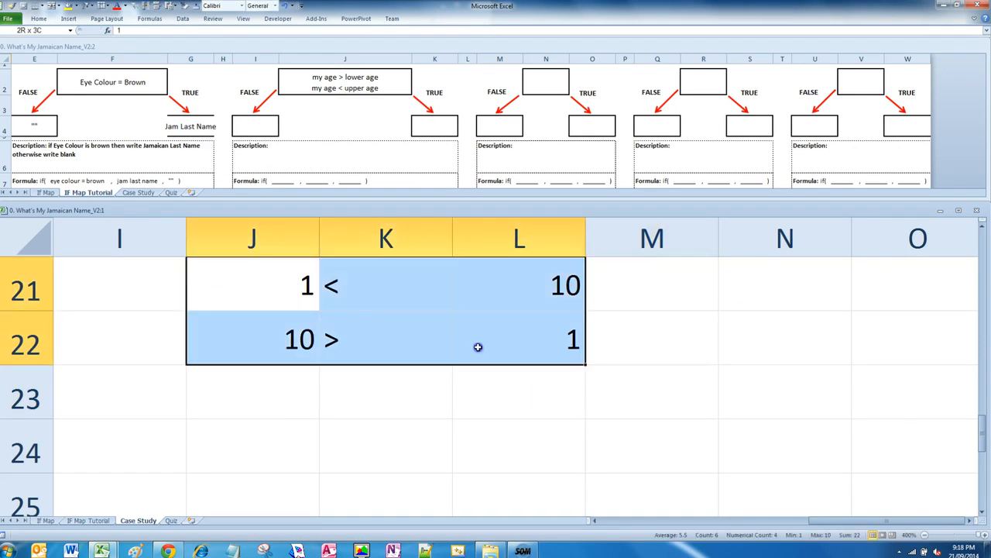
{"action": "key", "text": "Delete"}
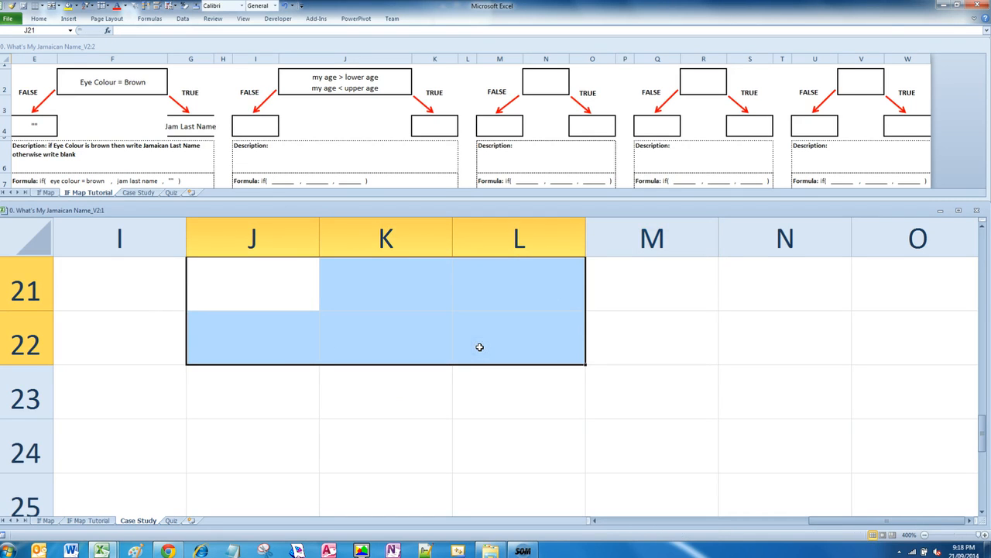
Zoom the Case Study sheet out to 170% and examine the "And" function table down to row 30.
{"action": "left_click", "coordinate": [923, 534]}
{"action": "left_click", "coordinate": [923, 534]}
{"action": "left_click", "coordinate": [923, 534]}
{"action": "left_click", "coordinate": [923, 535]}
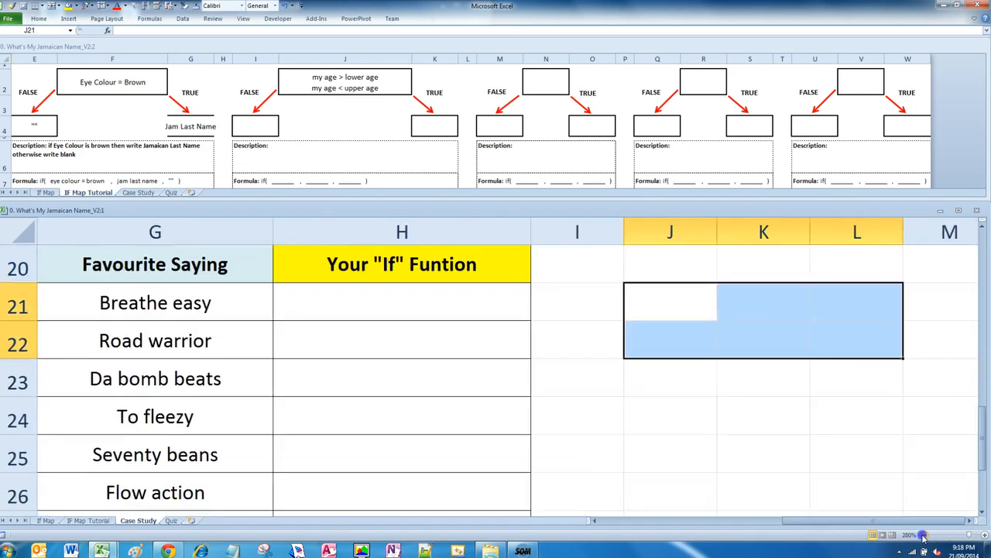
{"action": "left_click", "coordinate": [924, 535]}
{"action": "left_click", "coordinate": [923, 534]}
{"action": "left_click", "coordinate": [923, 534]}
{"action": "left_click", "coordinate": [923, 535]}
{"action": "left_click", "coordinate": [923, 535]}
{"action": "left_click", "coordinate": [923, 534]}
{"action": "left_click", "coordinate": [923, 534]}
{"action": "left_click", "coordinate": [924, 534]}
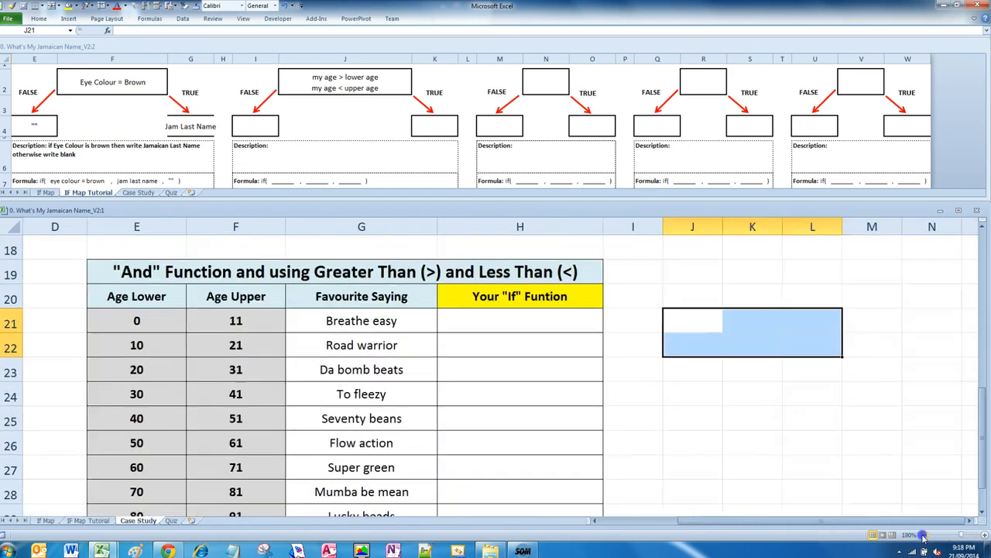
{"action": "left_click", "coordinate": [923, 534]}
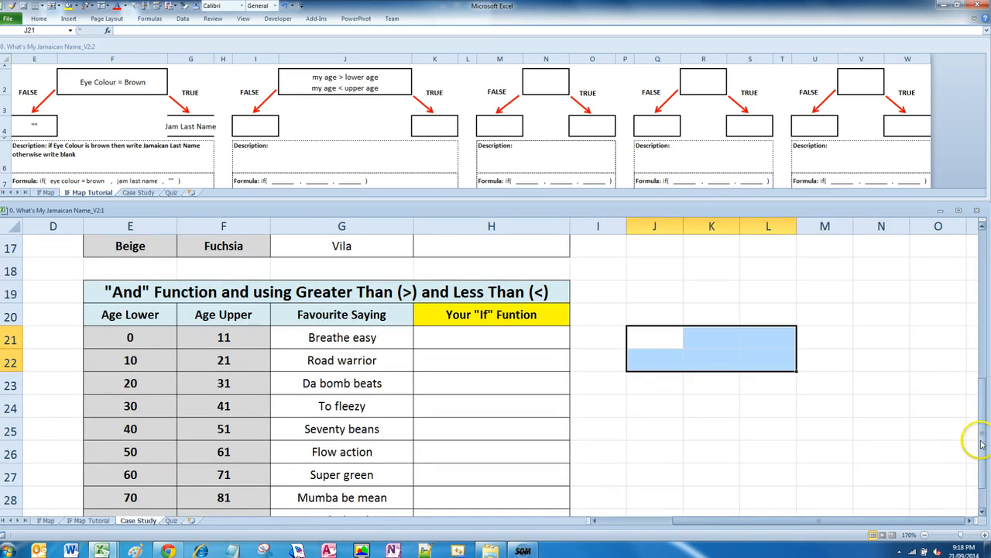
{"action": "left_click_drag", "start_coordinate": [981, 443], "coordinate": [979, 457]}
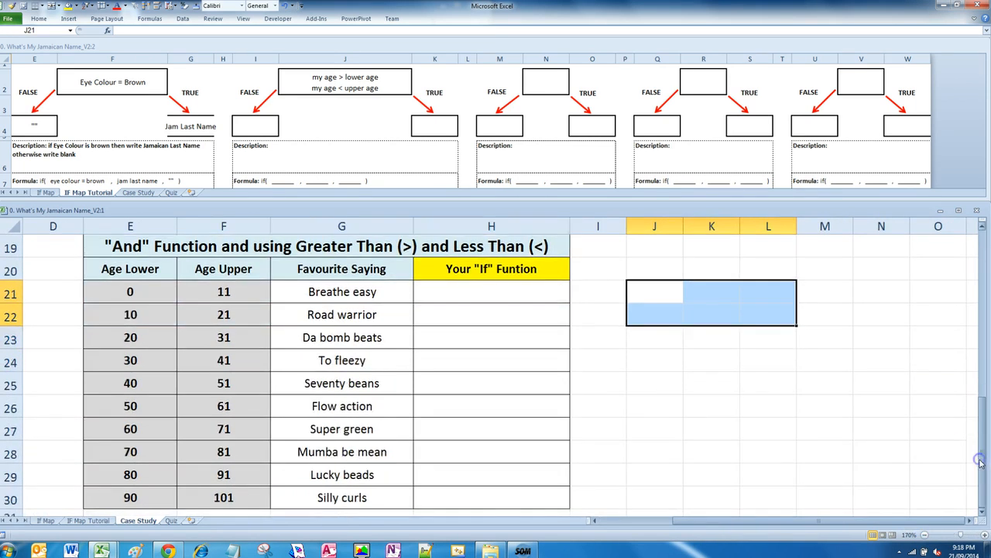
{"action": "left_click", "coordinate": [969, 521]}
{"action": "left_click", "coordinate": [513, 458]}
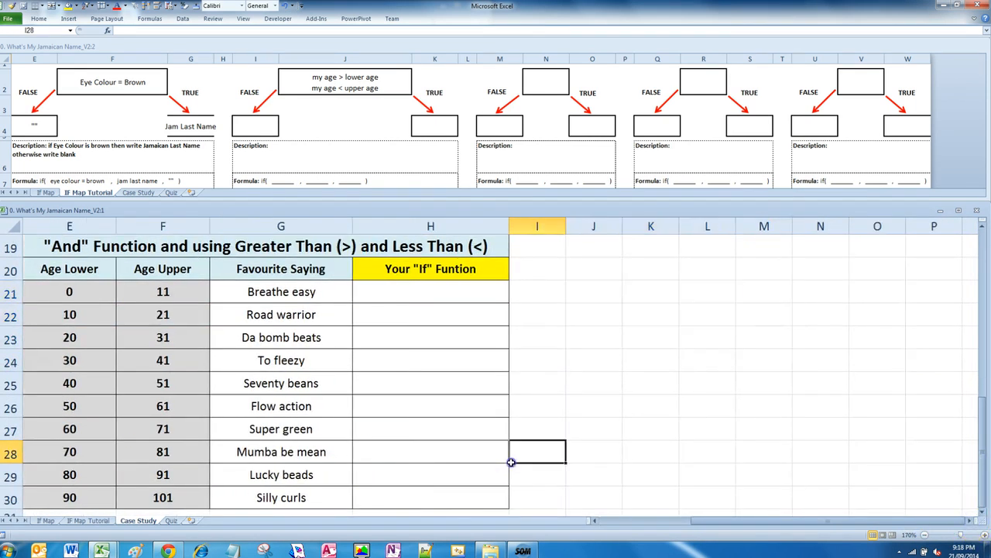
Select J2 on the IF Map Tutorial sheet, circle its two age comparisons on screen, and clear the drawing.
{"action": "left_click", "coordinate": [320, 79]}
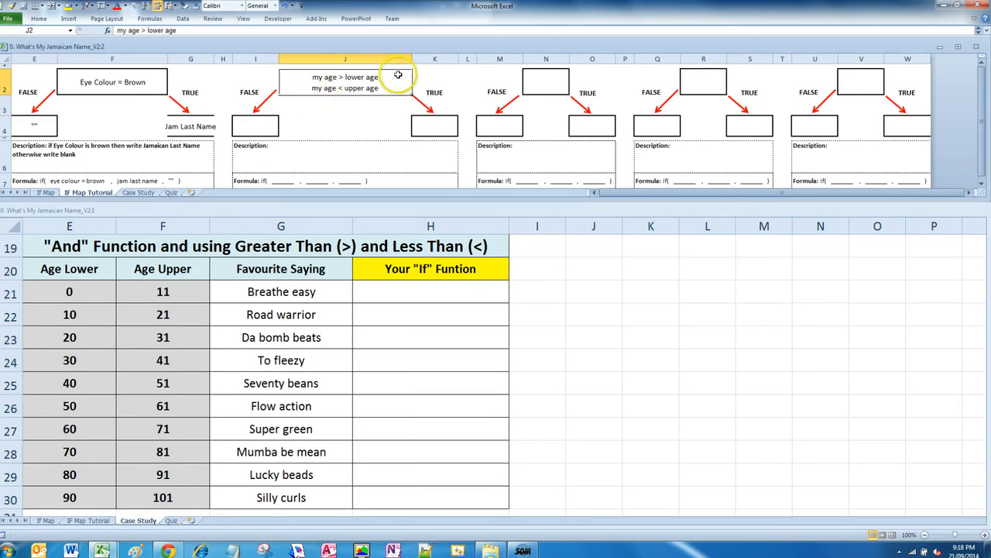
{"action": "key", "text": "alt+d"}
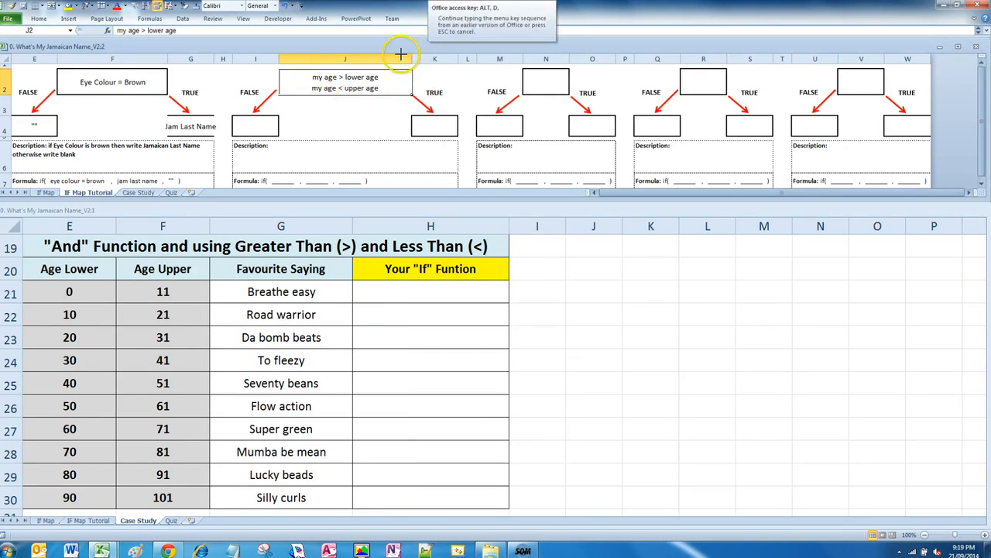
{"action": "mouse_move", "coordinate": [401, 56]}
{"action": "left_mouse_down"}
{"action": "mouse_move", "coordinate": [325, 71]}
{"action": "mouse_move", "coordinate": [347, 110]}
{"action": "mouse_move", "coordinate": [377, 62]}
{"action": "left_mouse_up"}
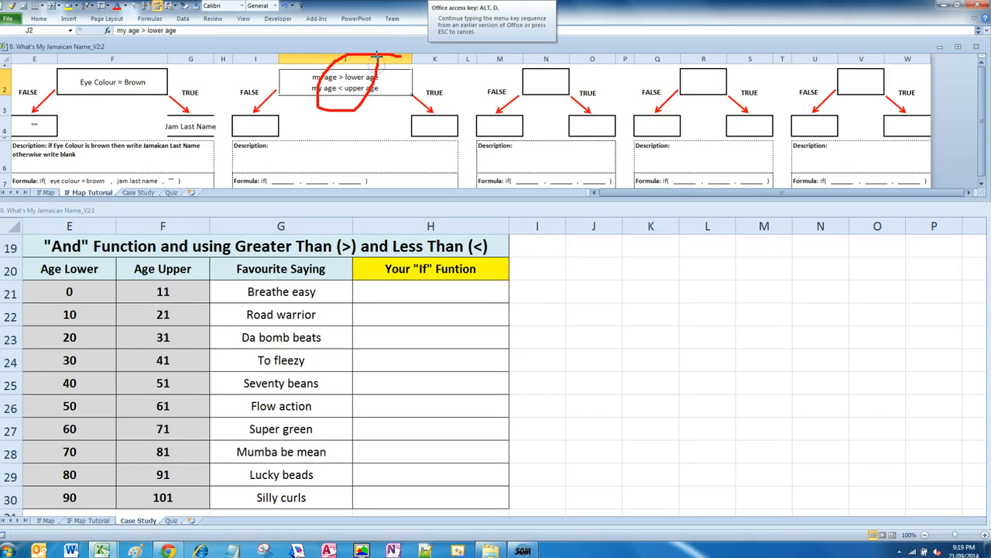
{"action": "key", "text": "Escape"}
{"action": "key", "text": "Escape"}
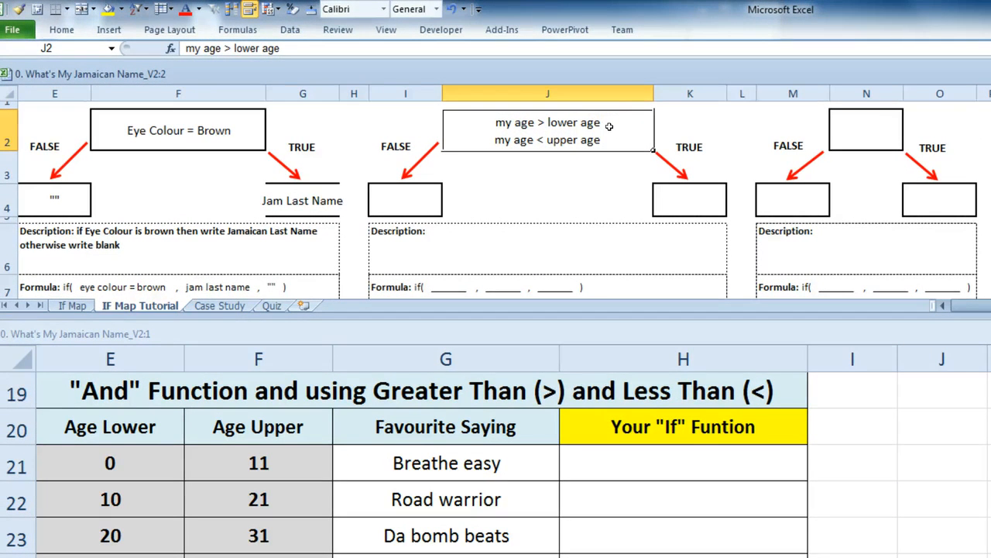
Select K4, the TRUE result box of the age map, and circle the Favourite Saying column of the Case Study table on screen.
{"action": "left_click", "coordinate": [678, 201]}
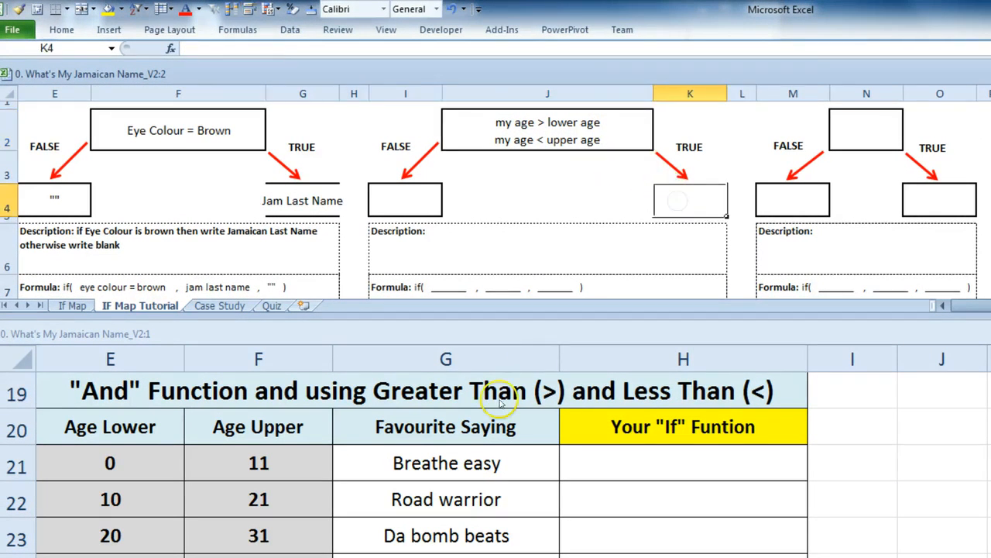
{"action": "key", "text": "alt+d"}
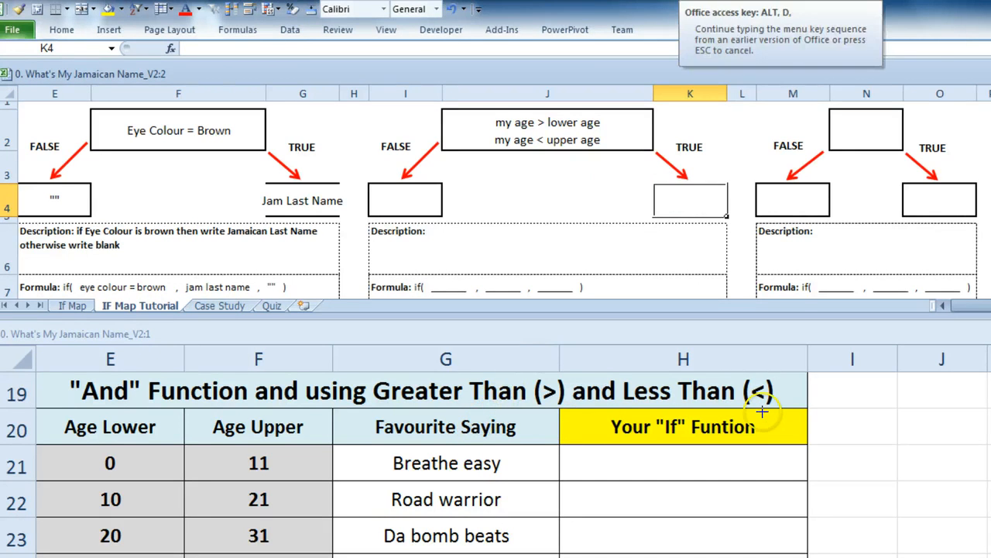
{"action": "mouse_move", "coordinate": [454, 407]}
{"action": "left_mouse_down"}
{"action": "mouse_move", "coordinate": [504, 400]}
{"action": "mouse_move", "coordinate": [371, 464]}
{"action": "mouse_move", "coordinate": [372, 557]}
{"action": "left_mouse_up"}
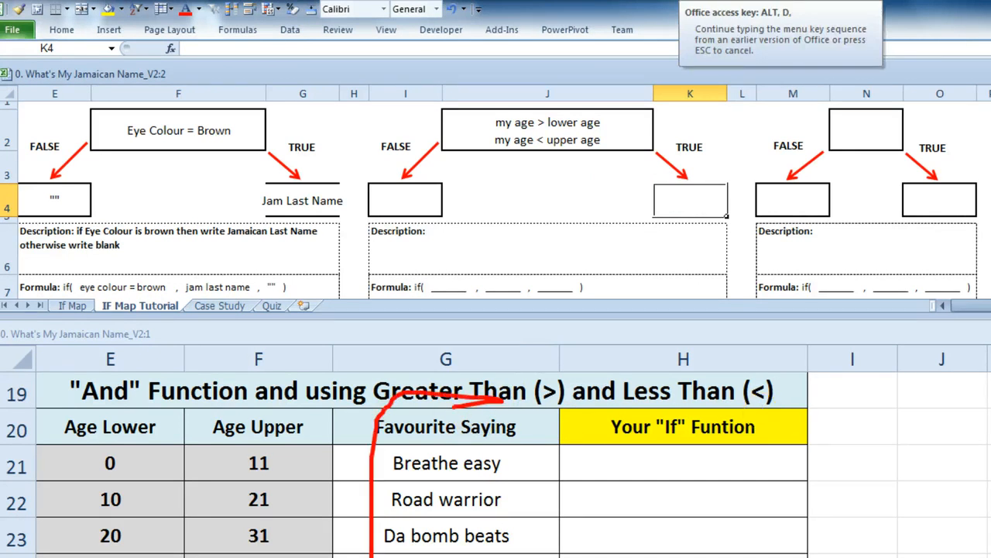
{"action": "left_click_drag", "start_coordinate": [546, 557], "coordinate": [513, 453]}
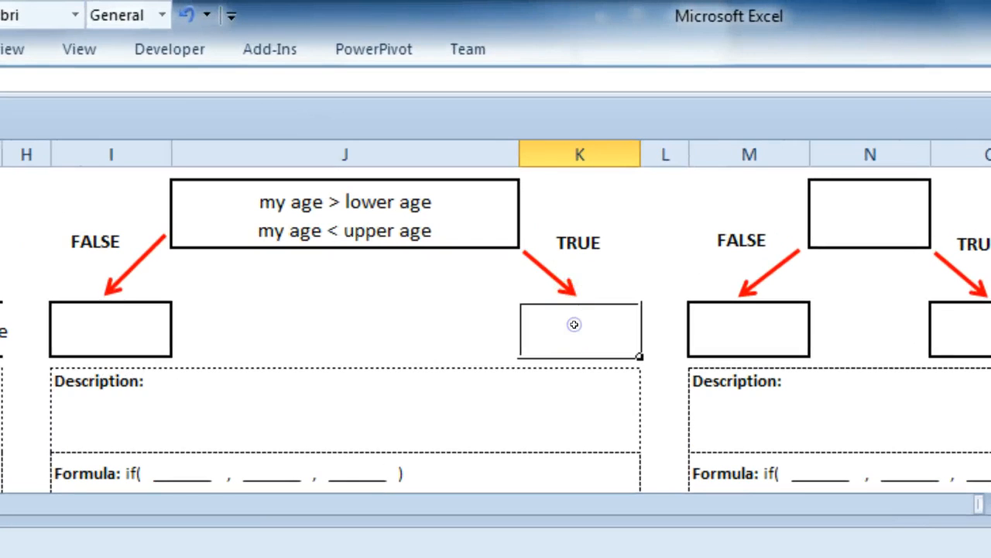
Enter "Favourite Saying" in K4 as the TRUE result and widen column K to fit the text.
{"action": "type", "text": "Favourite "}
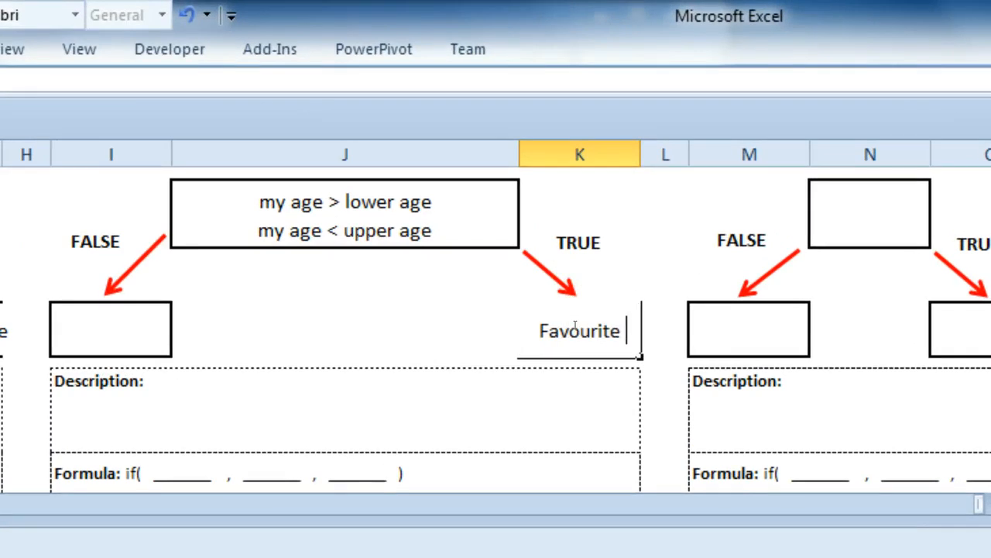
{"action": "type", "text": "Sayin"}
{"action": "key", "text": "BackSpace"}
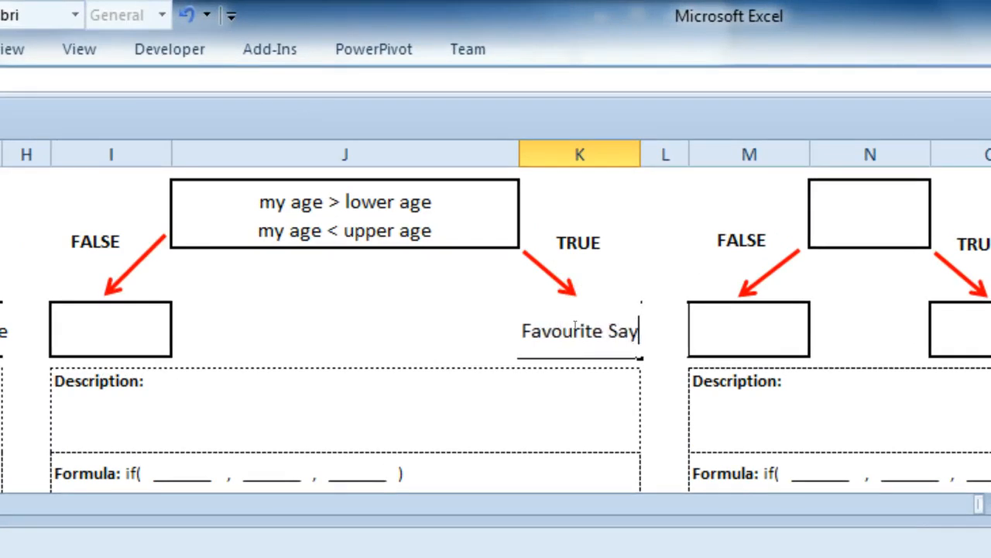
{"action": "type", "text": "ing"}
{"action": "key", "text": "Return"}
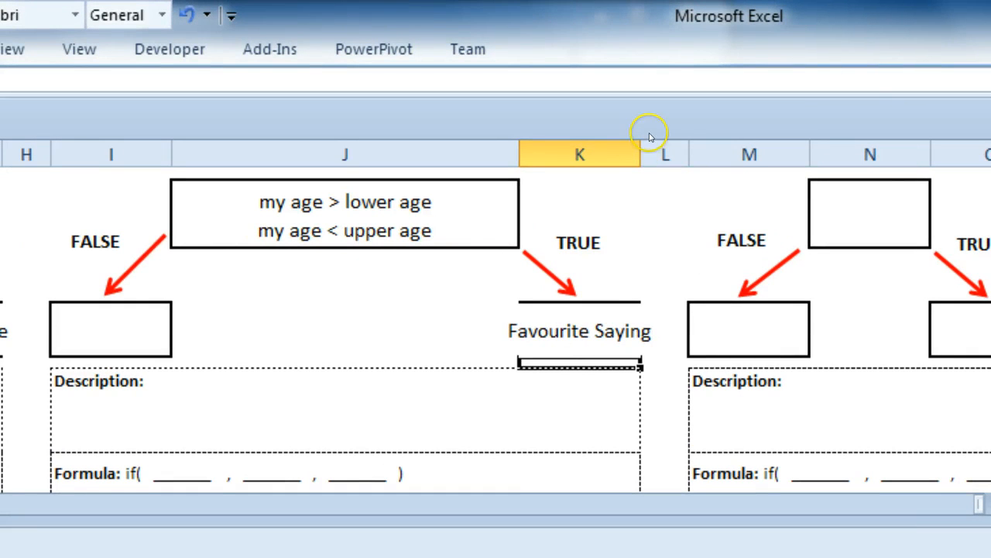
{"action": "left_click_drag", "start_coordinate": [641, 155], "coordinate": [704, 157]}
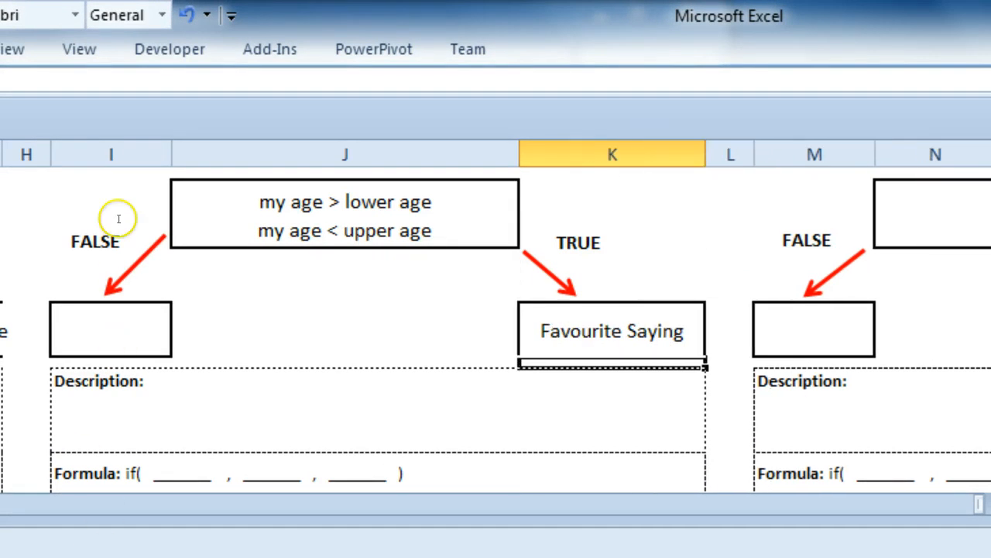
Widen column I and enter "" in I4 as the FALSE result of the age map.
{"action": "left_click_drag", "start_coordinate": [180, 154], "coordinate": [263, 154]}
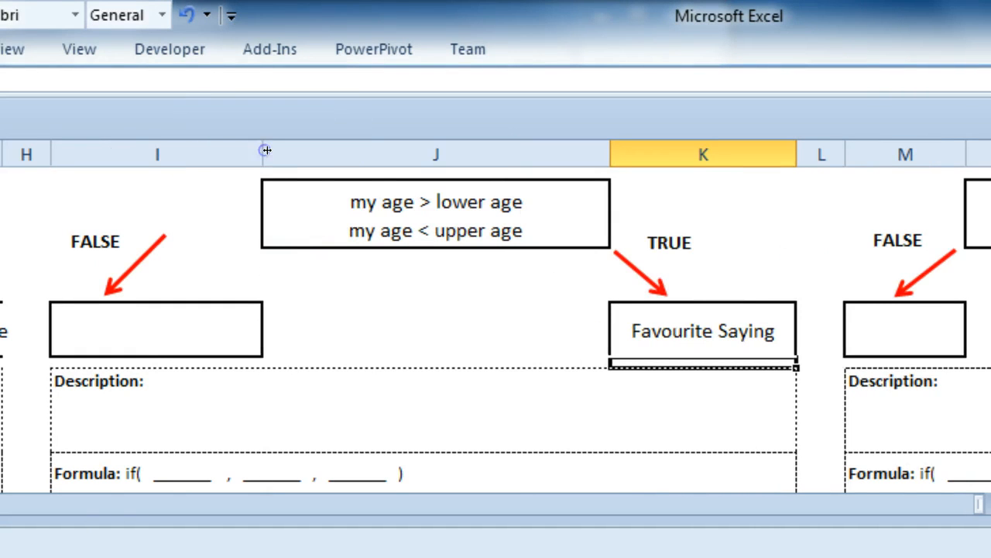
{"action": "left_click", "coordinate": [112, 313]}
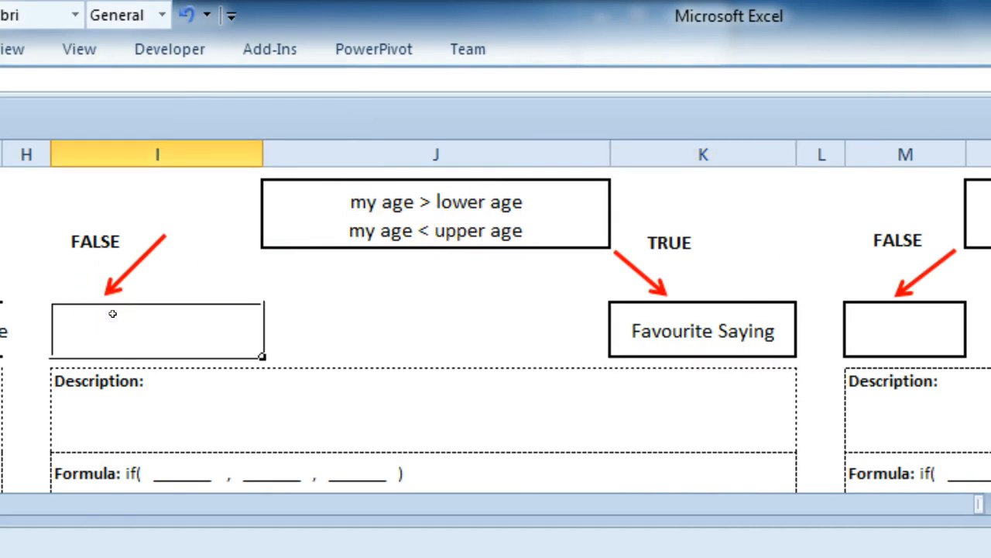
{"action": "type", "text": "\""}
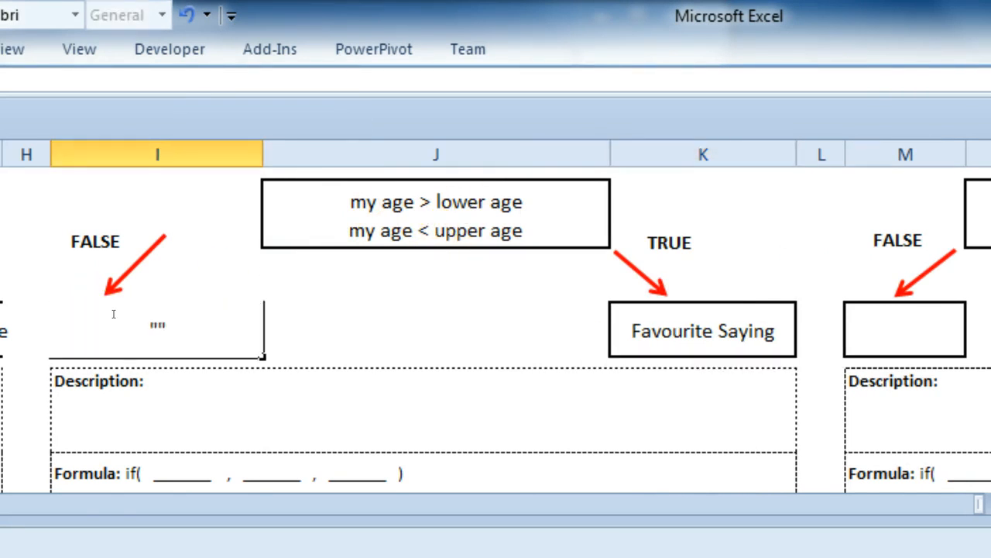
Begin the age map's description with "if my agis greater than the lower age AND my age is less than the upper age".
{"action": "double_click", "coordinate": [215, 379]}
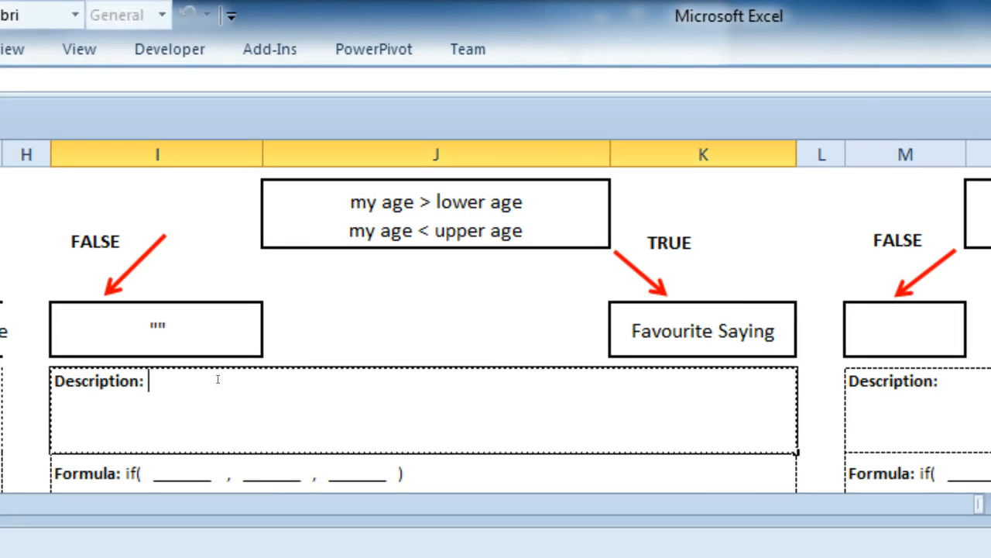
{"action": "type", "text": "if my"}
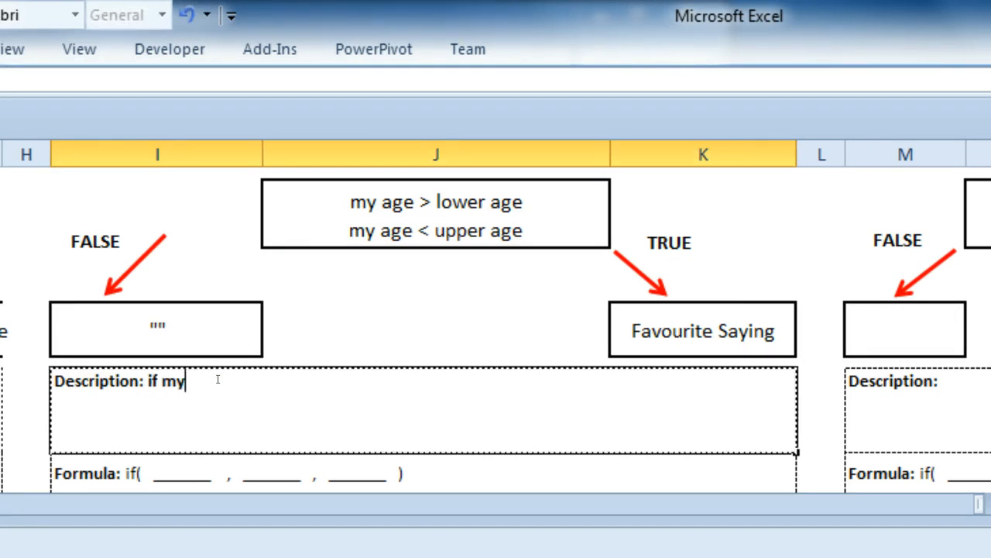
{"action": "type", "text": " age"}
{"action": "type", "text": "is great"}
{"action": "type", "text": "er than th"}
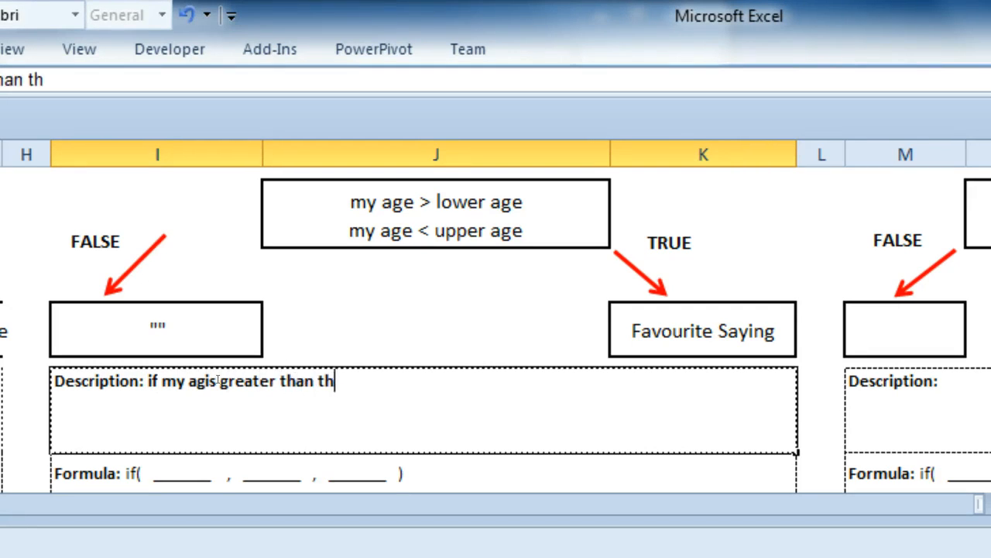
{"action": "type", "text": "e lower age"}
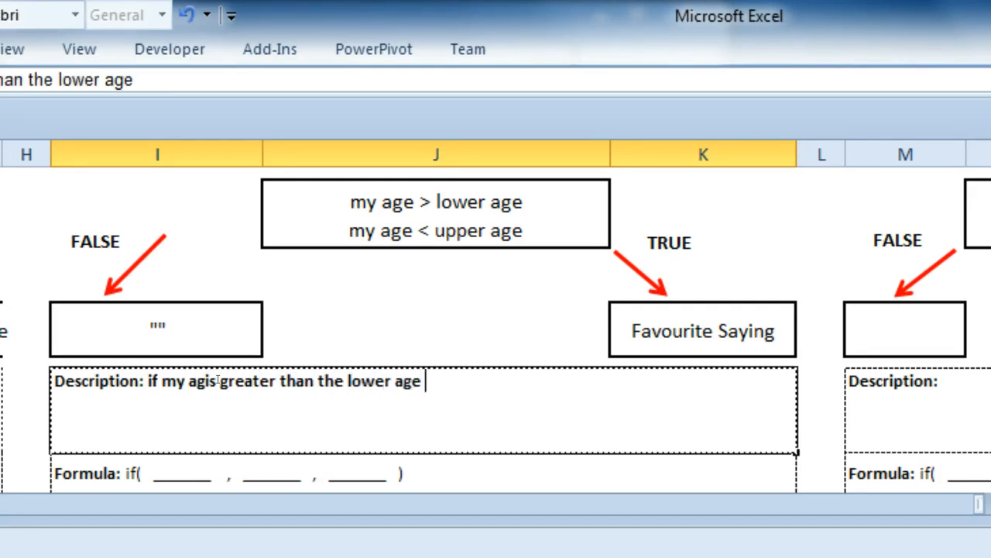
{"action": "type", "text": " AND"}
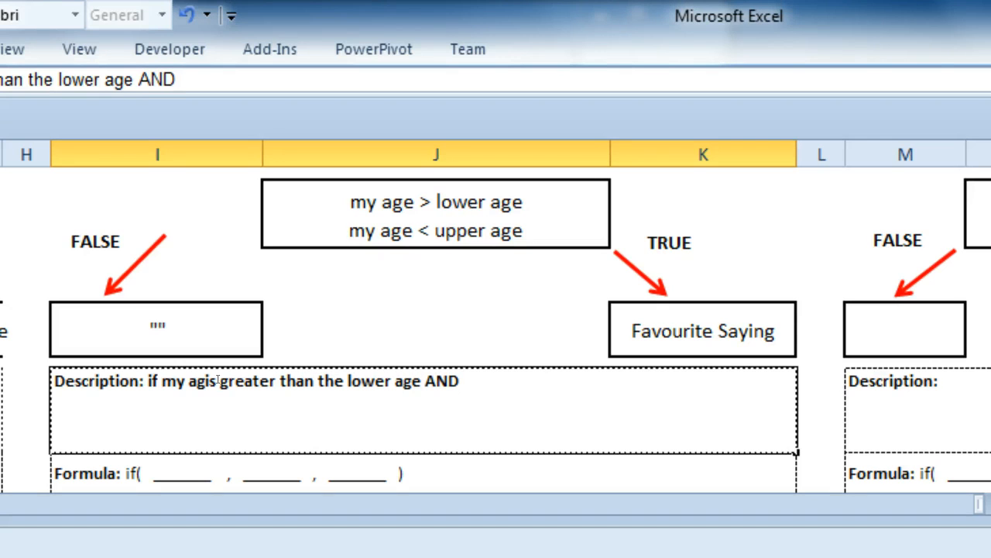
{"action": "type", "text": " my age"}
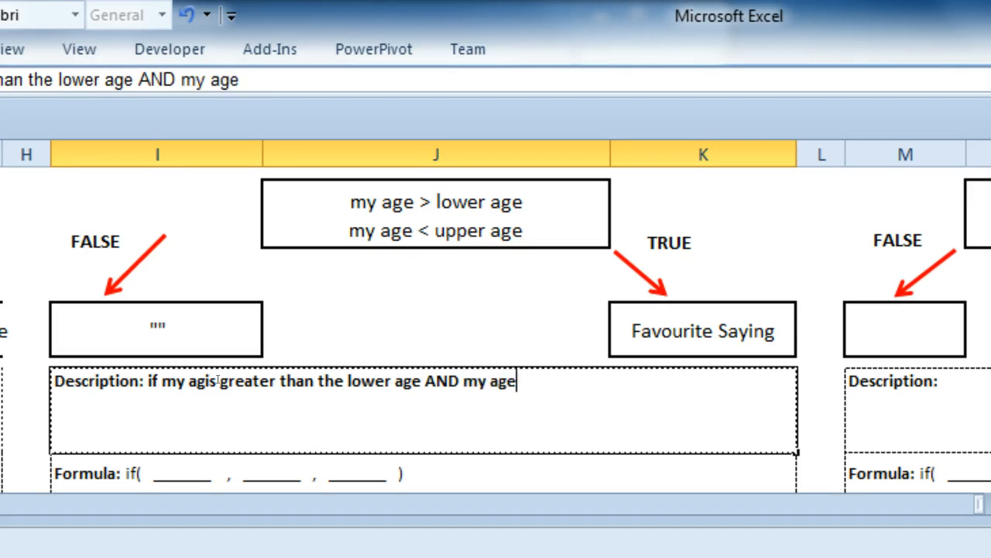
{"action": "type", "text": " is less than the"}
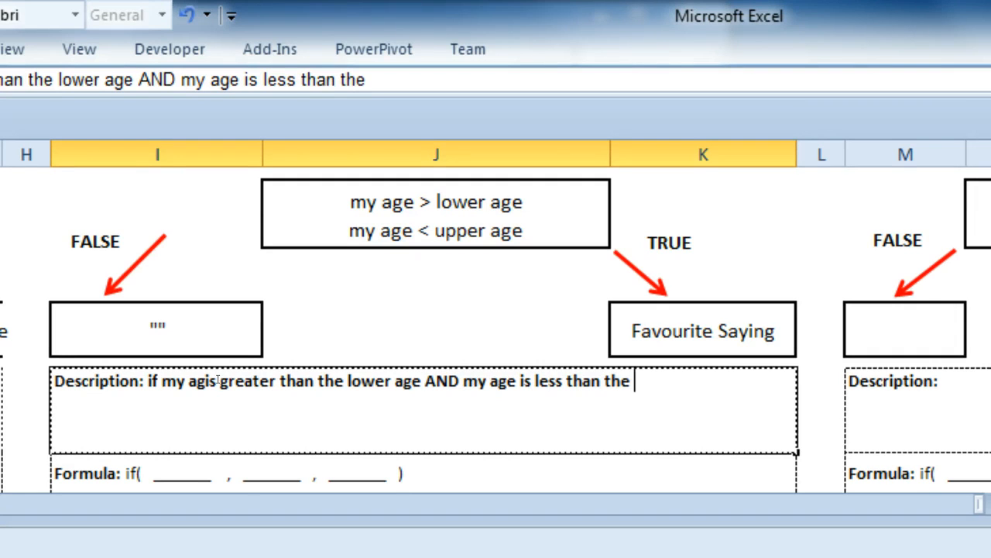
{"action": "type", "text": " p"}
{"action": "key", "text": "BackSpace"}
{"action": "type", "text": "upper age"}
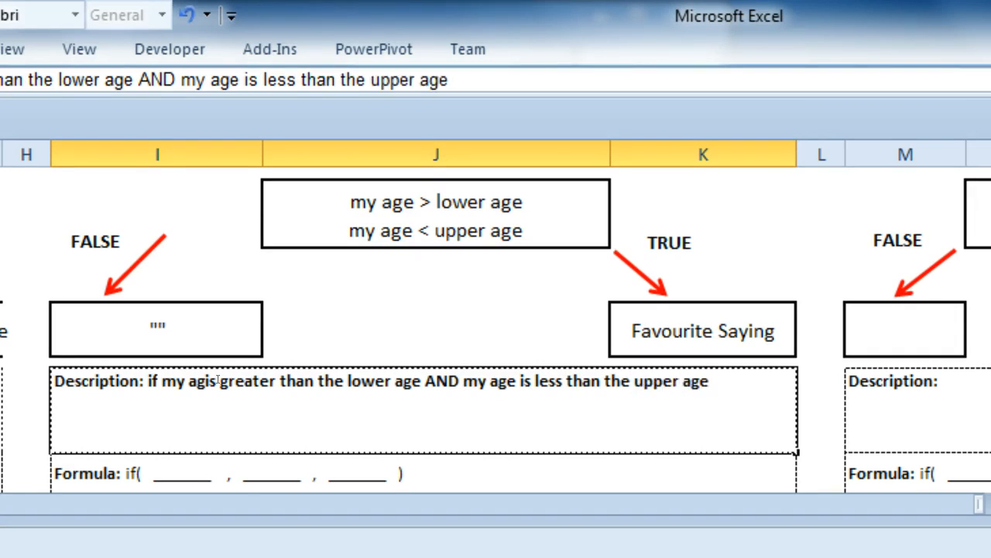
Complete the age map's description with "then write favourite saying otherwise write blank".
{"action": "type", "text": " then "}
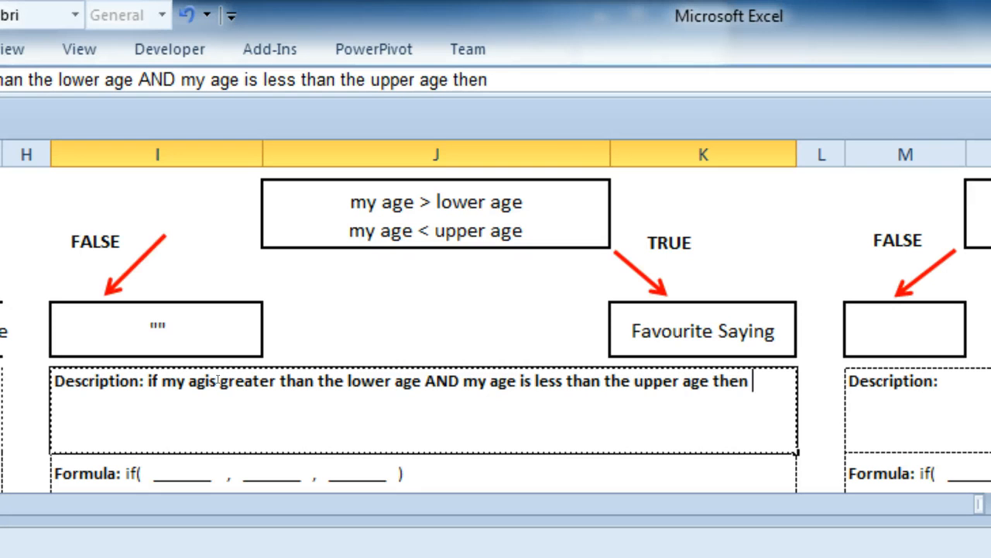
{"action": "type", "text": "write favo"}
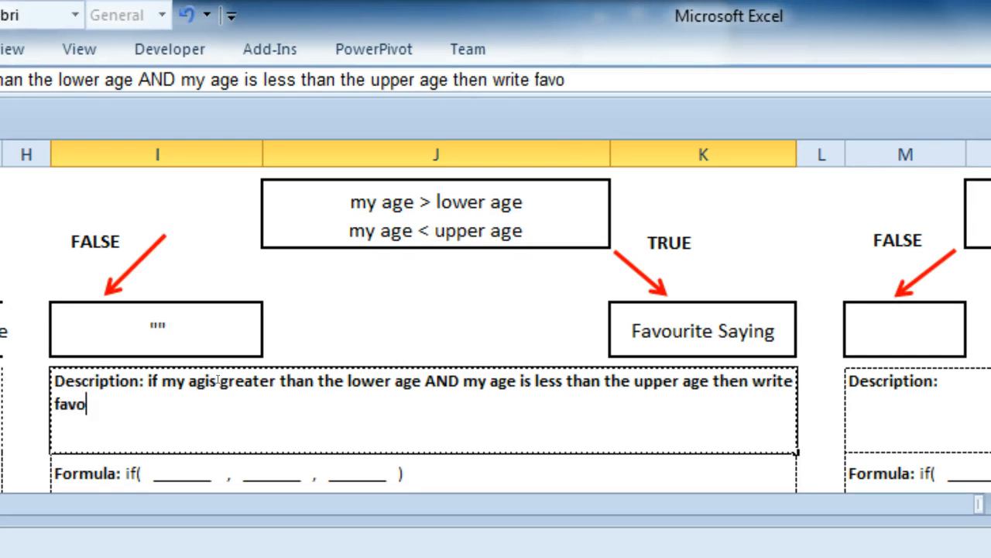
{"action": "type", "text": "urite saying"}
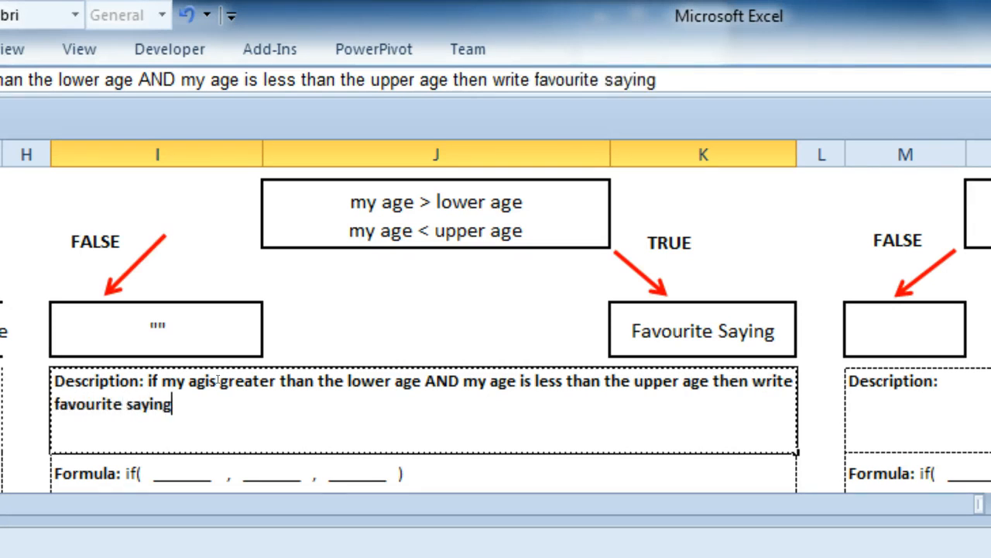
{"action": "type", "text": " otherwise wr"}
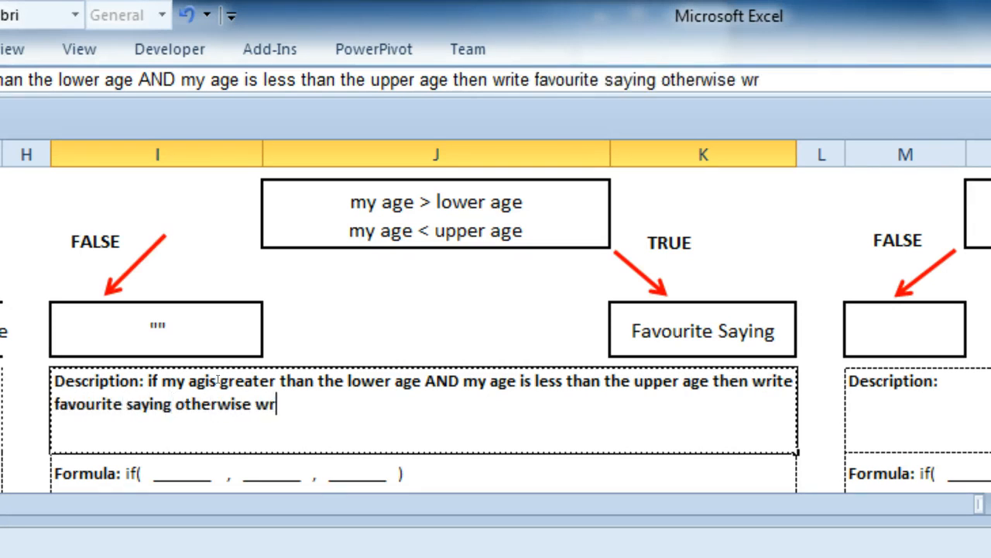
{"action": "type", "text": "ite blank"}
{"action": "key", "text": "Return"}
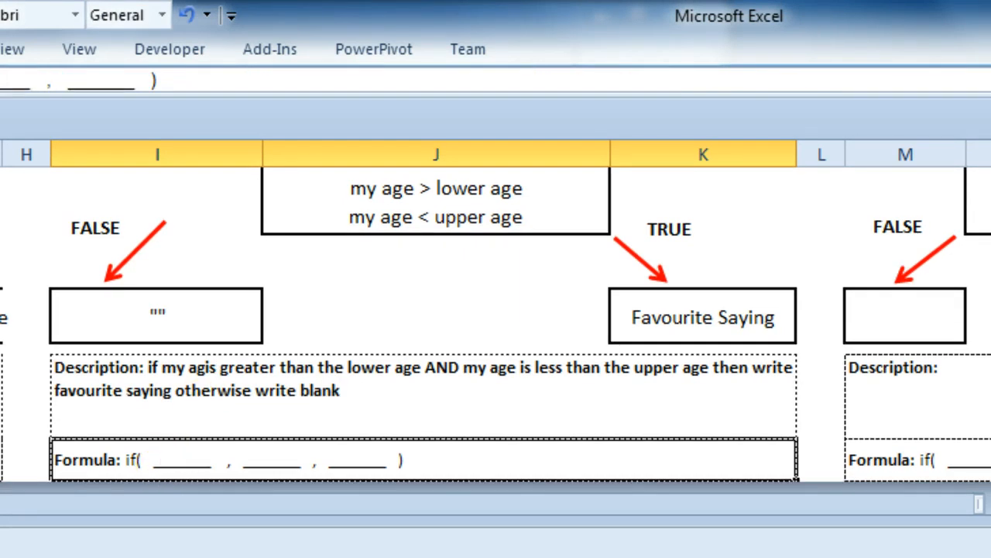
Replace the first blank in the age map's formula with "and(my age > lower age, my age <upper age)".
{"action": "double_click", "coordinate": [170, 460]}
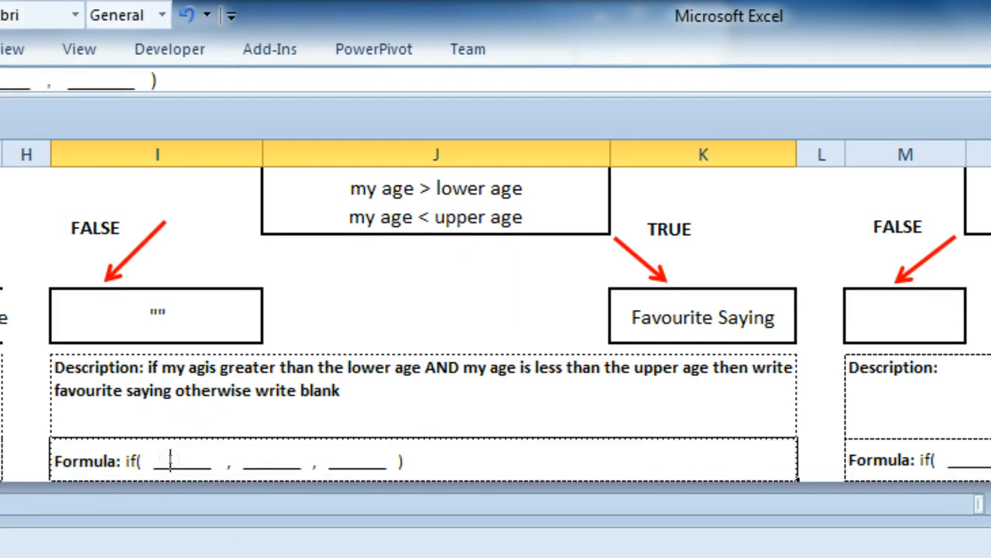
{"action": "double_click", "coordinate": [171, 460]}
{"action": "type", "text": "and"}
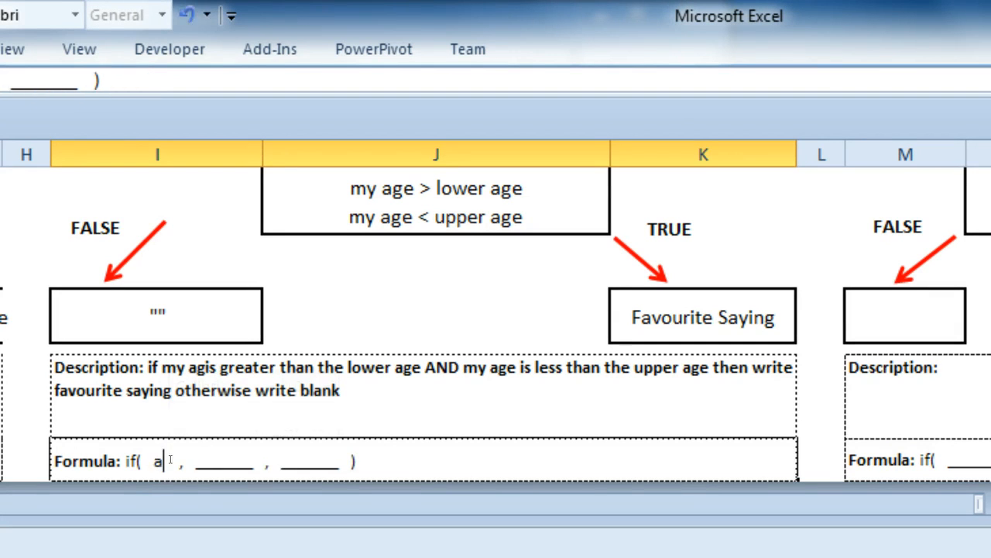
{"action": "type", "text": "("}
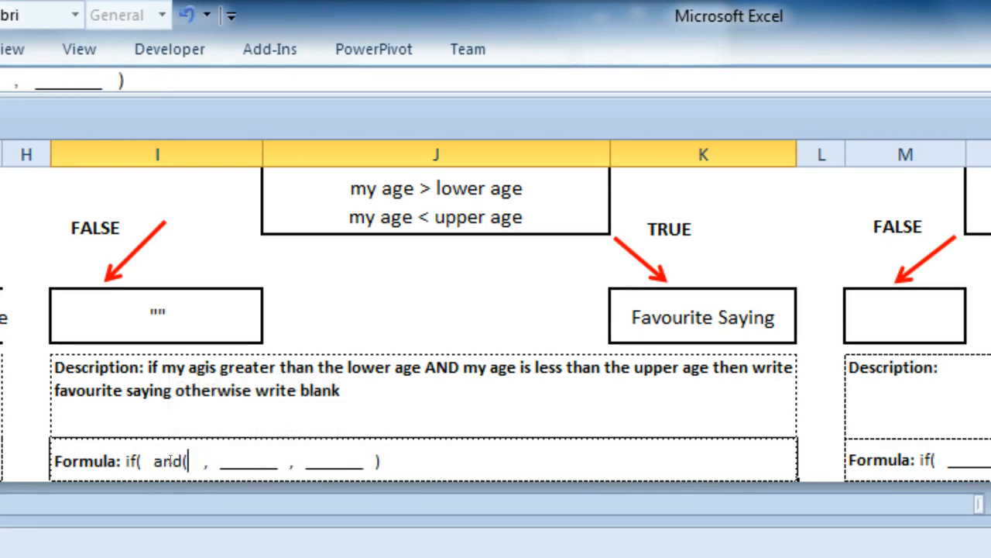
{"action": "type", "text": "my age"}
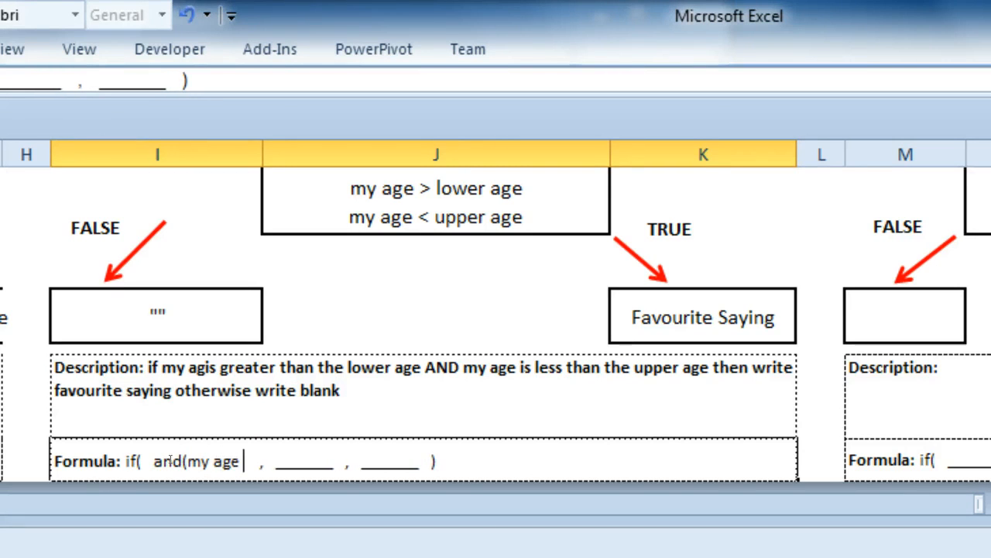
{"action": "type", "text": " > lower a"}
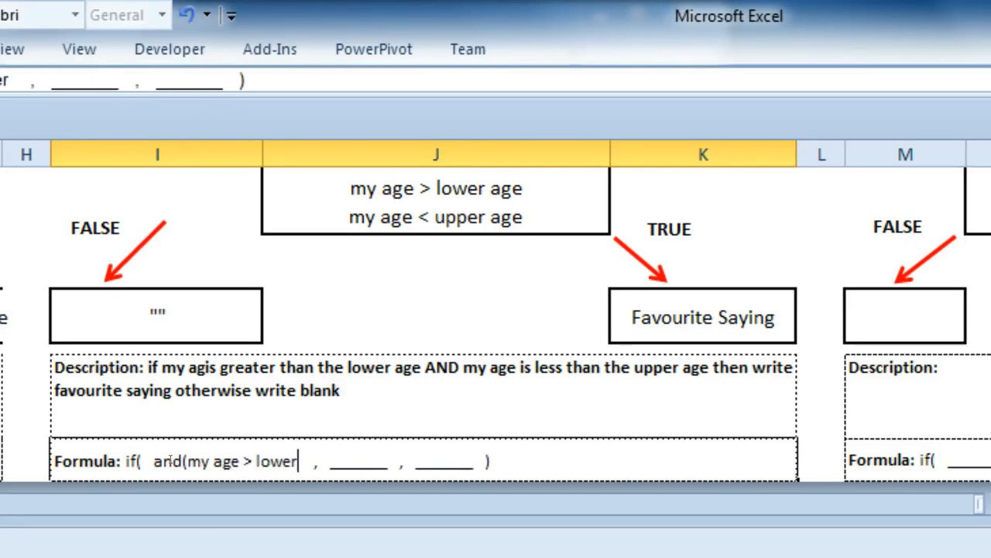
{"action": "type", "text": "ge,"}
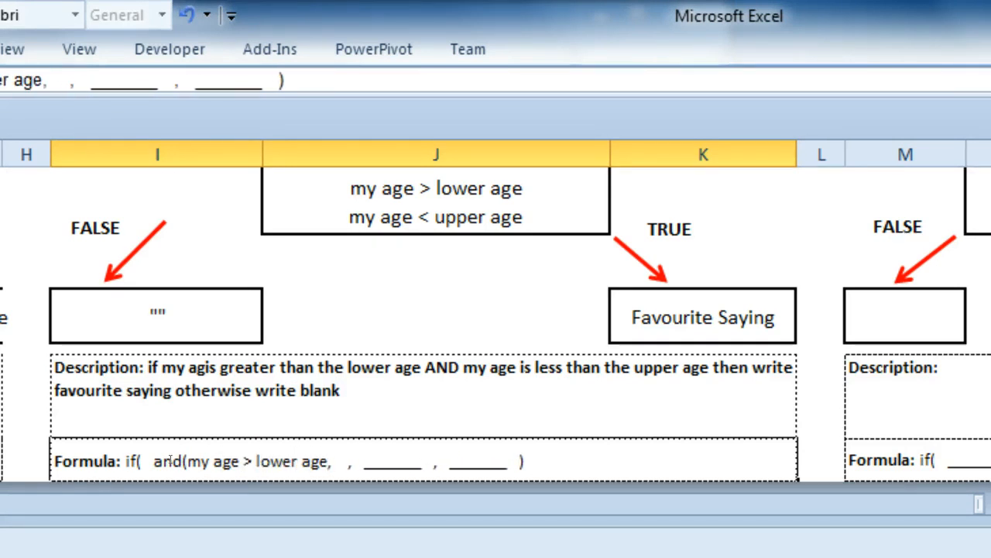
{"action": "type", "text": " my age"}
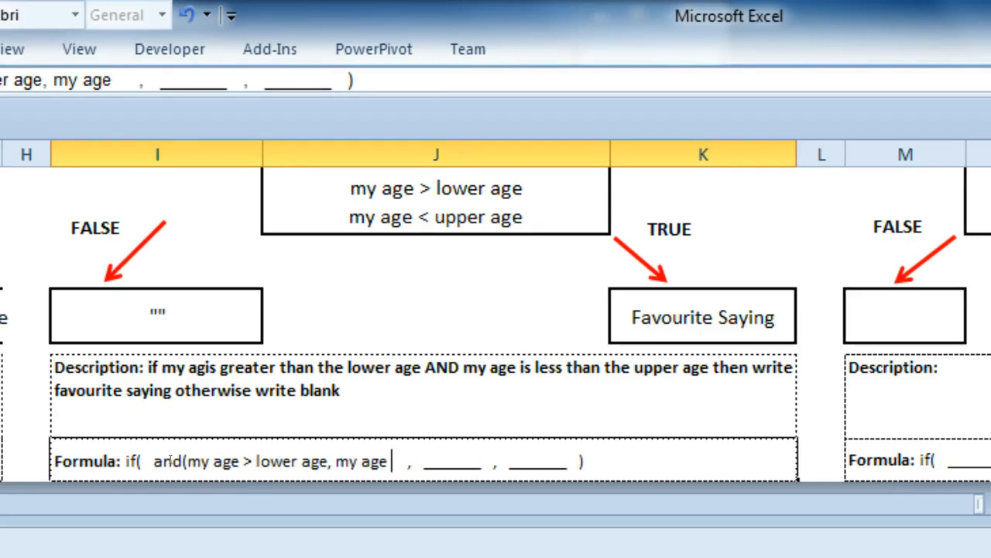
{"action": "type", "text": " < "}
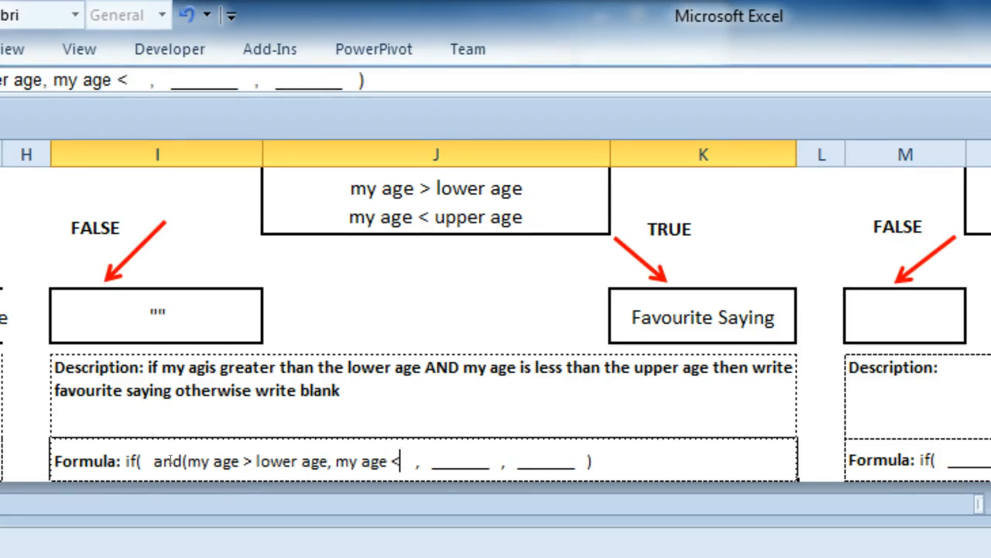
{"action": "type", "text": "upper age "}
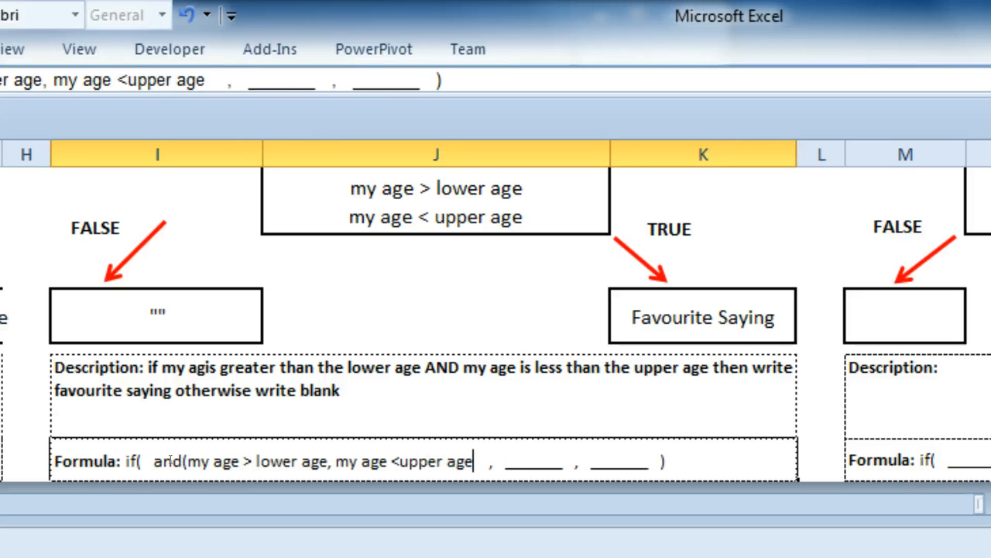
{"action": "type", "text": ")"}
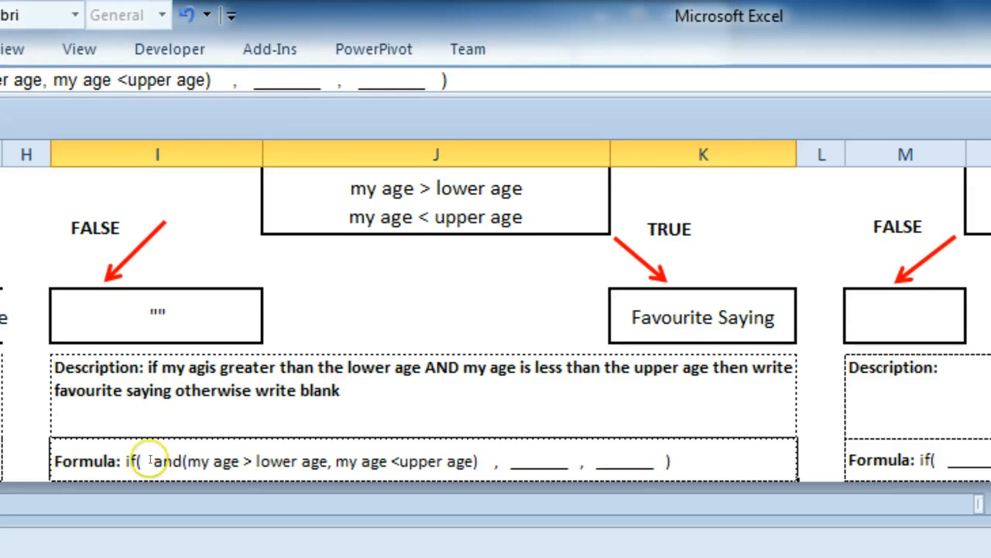
{"action": "left_click_drag", "start_coordinate": [145, 462], "coordinate": [518, 457]}
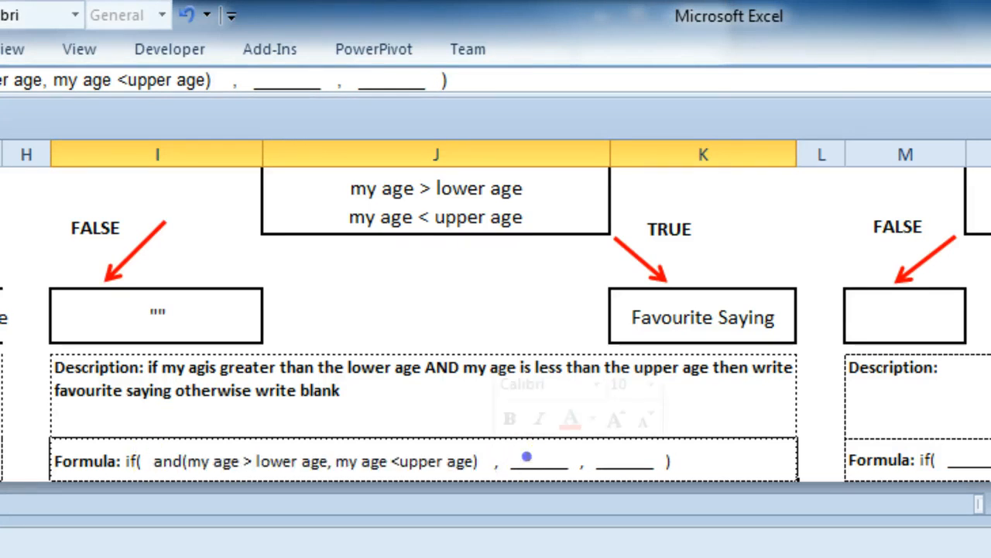
Replace the two remaining blanks in the age map's formula with "favourite saying" and "".
{"action": "double_click", "coordinate": [526, 457]}
{"action": "type", "text": "favourite sayi"}
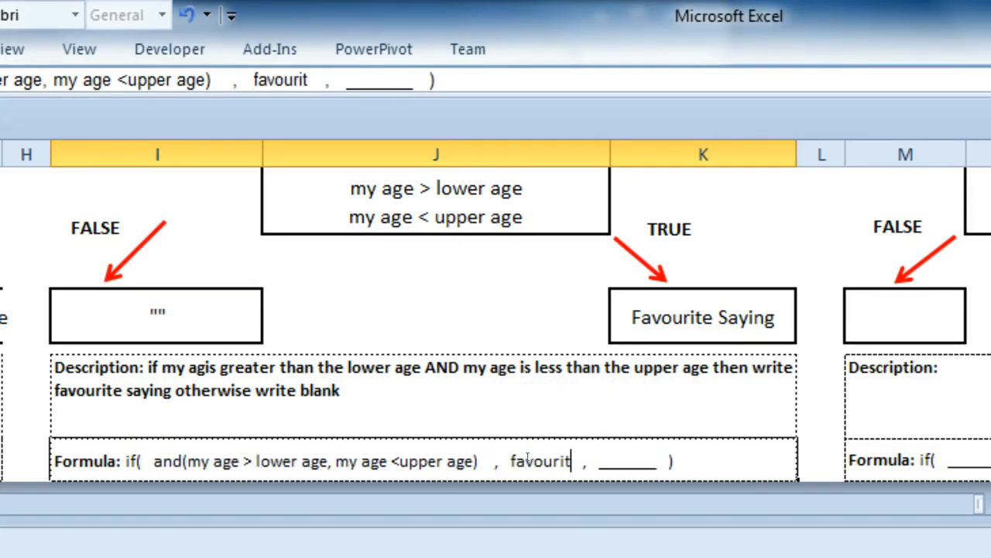
{"action": "type", "text": "ng"}
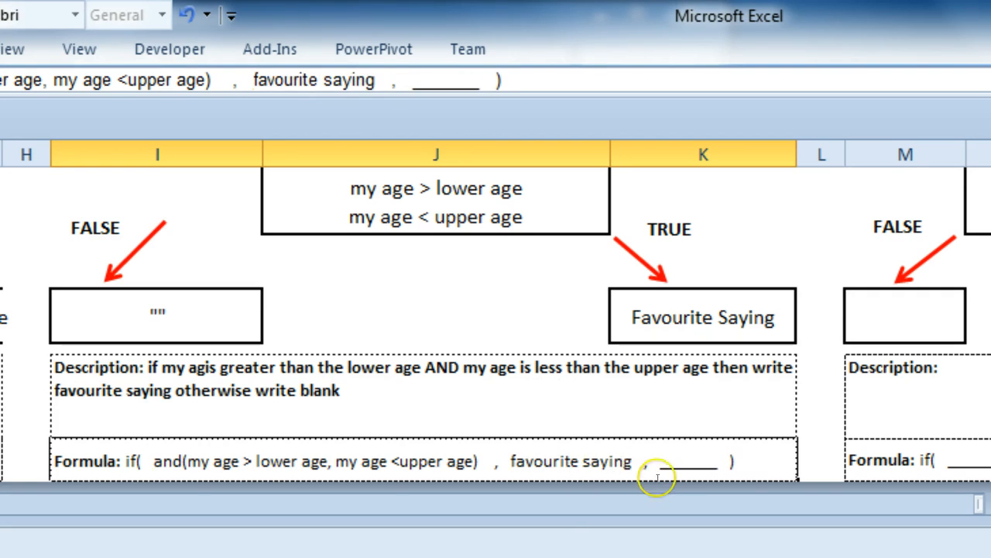
{"action": "double_click", "coordinate": [689, 462]}
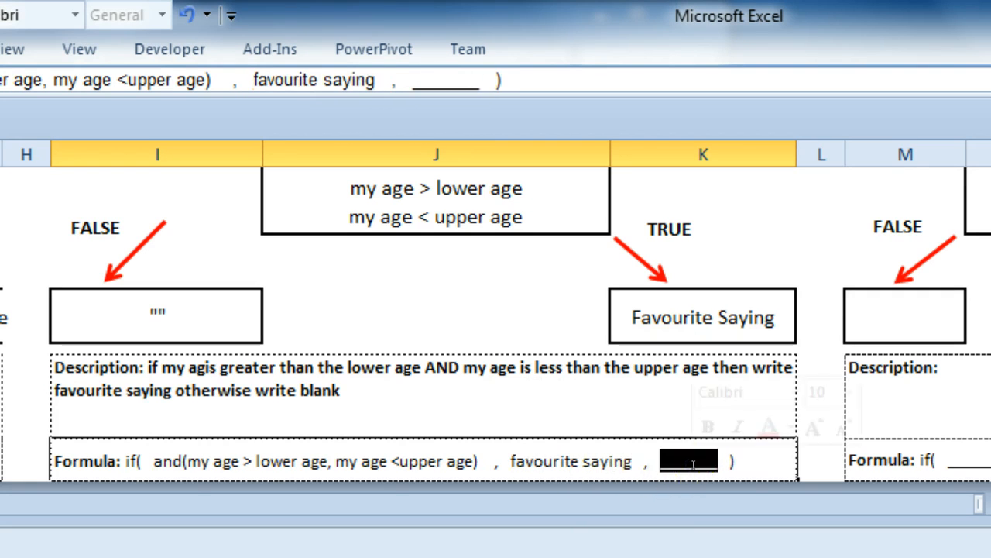
{"action": "type", "text": "\"\""}
{"action": "key", "text": "Return"}
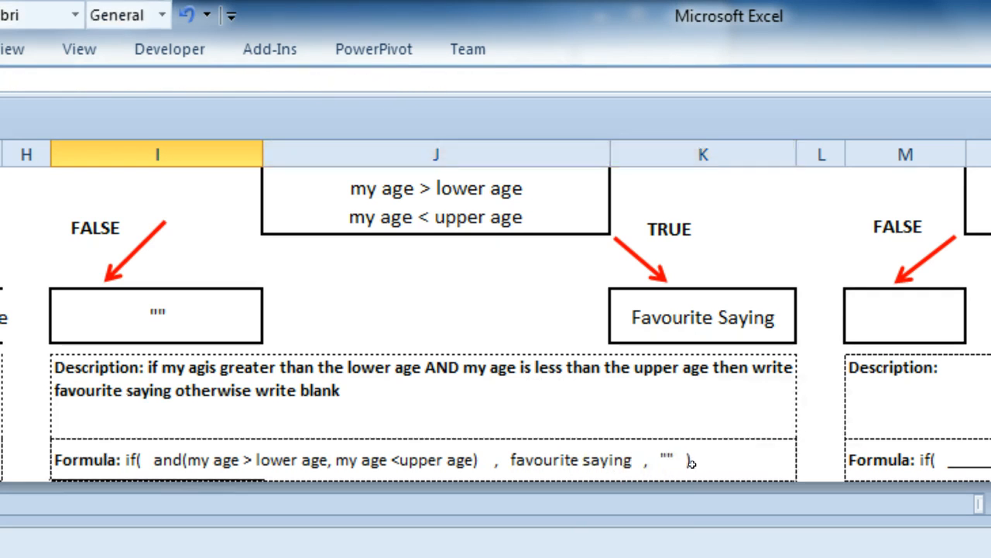
{"action": "key", "text": "alt+d"}
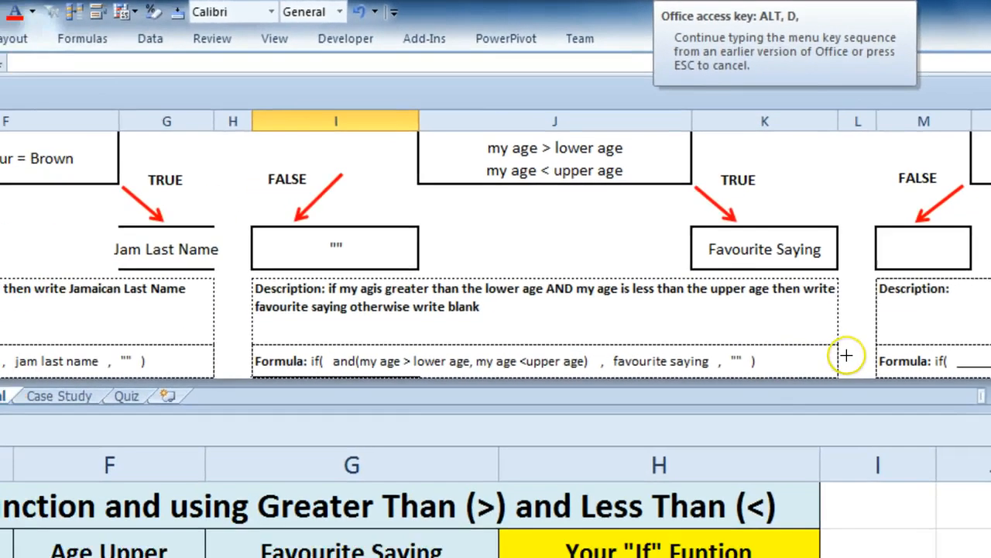
{"action": "mouse_move", "coordinate": [846, 355]}
{"action": "left_mouse_down"}
{"action": "mouse_move", "coordinate": [823, 303]}
{"action": "mouse_move", "coordinate": [319, 281]}
{"action": "mouse_move", "coordinate": [919, 307]}
{"action": "mouse_move", "coordinate": [881, 287]}
{"action": "left_mouse_up"}
{"action": "mouse_move", "coordinate": [783, 470]}
{"action": "left_mouse_down"}
{"action": "mouse_move", "coordinate": [643, 468]}
{"action": "mouse_move", "coordinate": [784, 477]}
{"action": "left_mouse_up"}
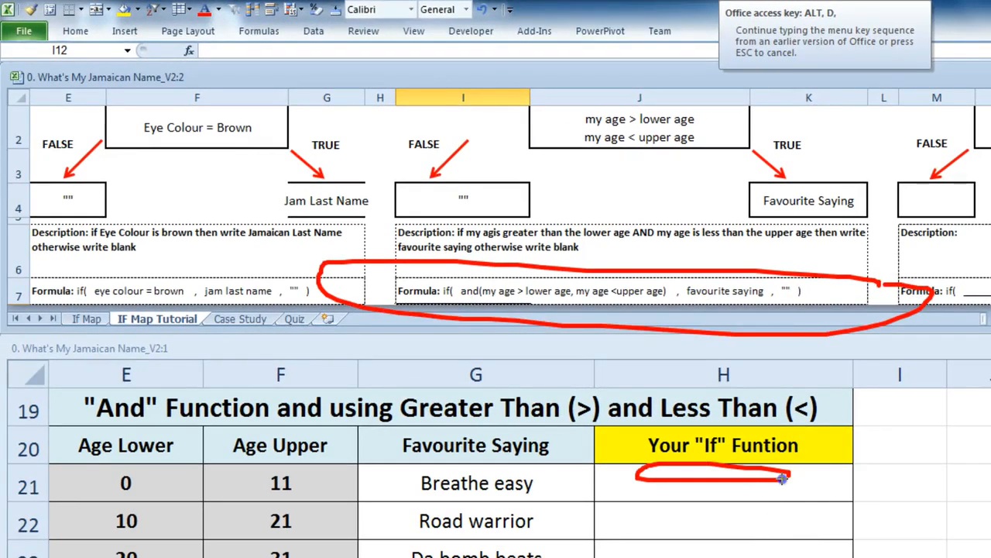
{"action": "key", "text": "Escape"}
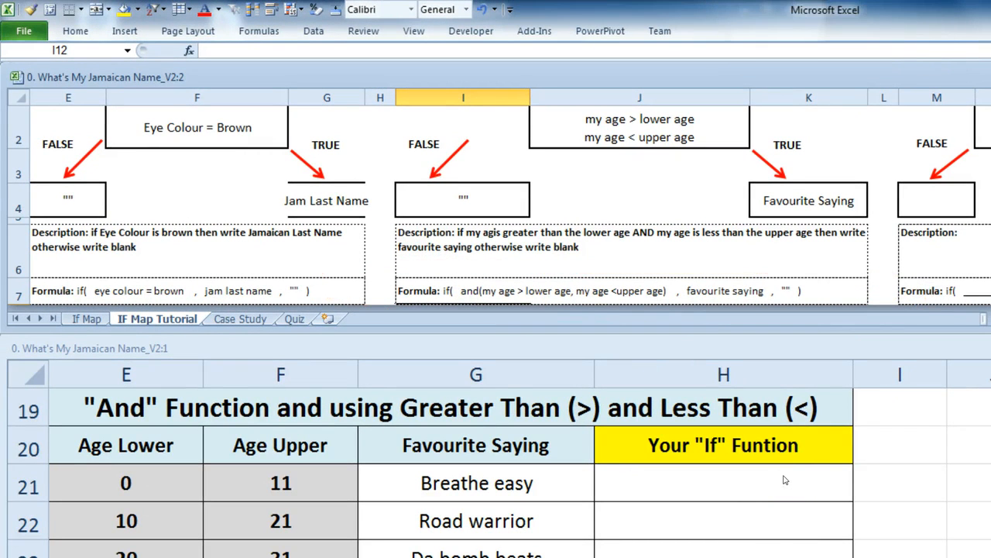
Begin the formula in H21 with =if(and(27>E21, testing the age 27 against the lower age.
{"action": "left_click", "coordinate": [700, 480]}
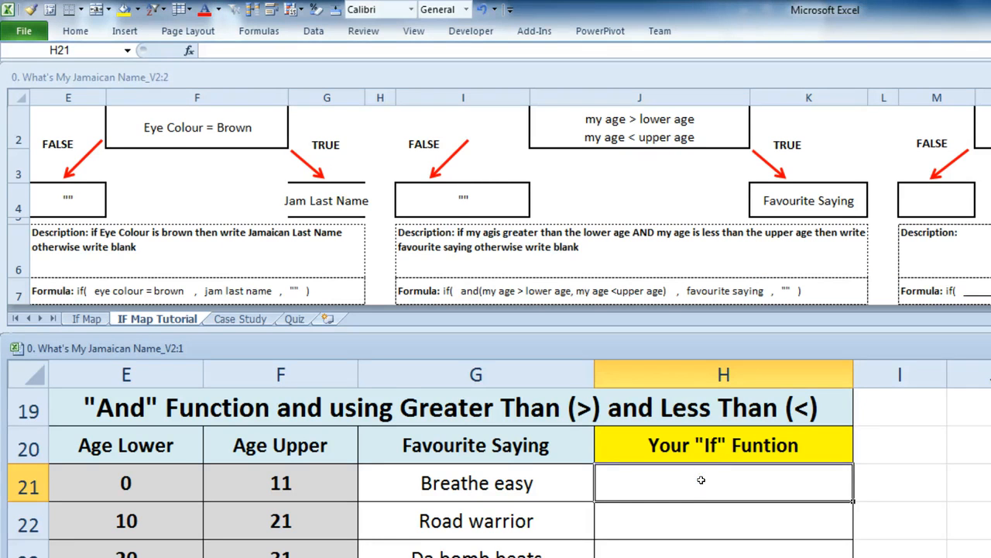
{"action": "type", "text": "="}
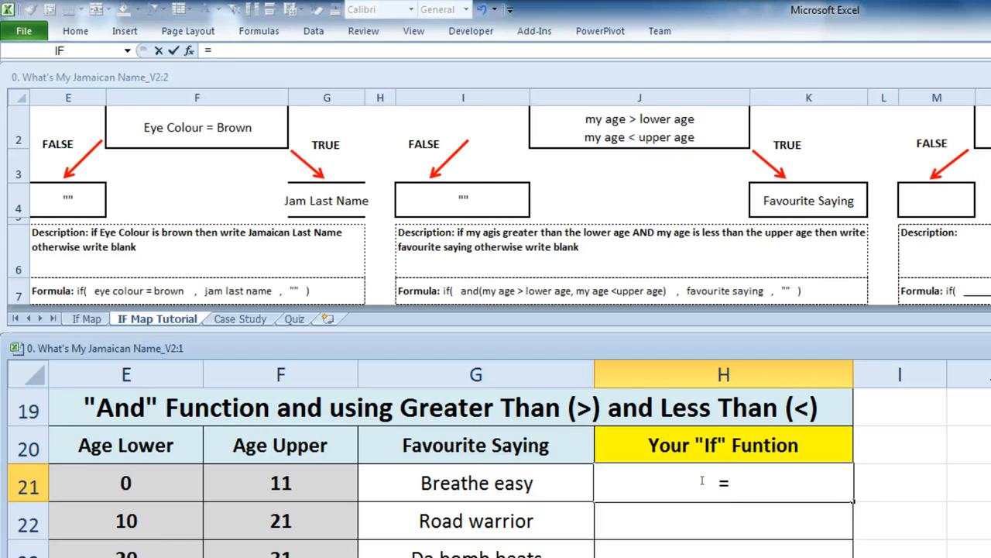
{"action": "type", "text": "if("}
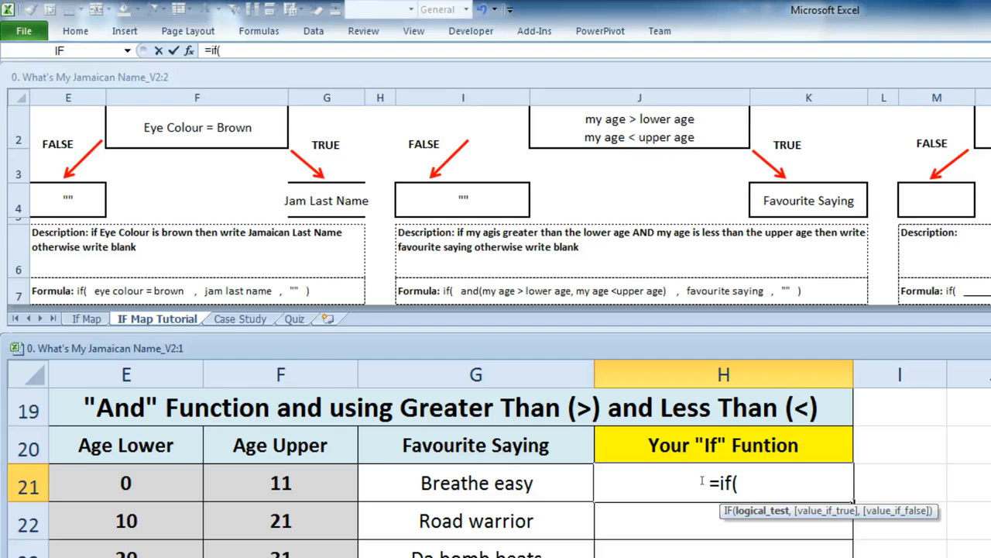
{"action": "type", "text": "and"}
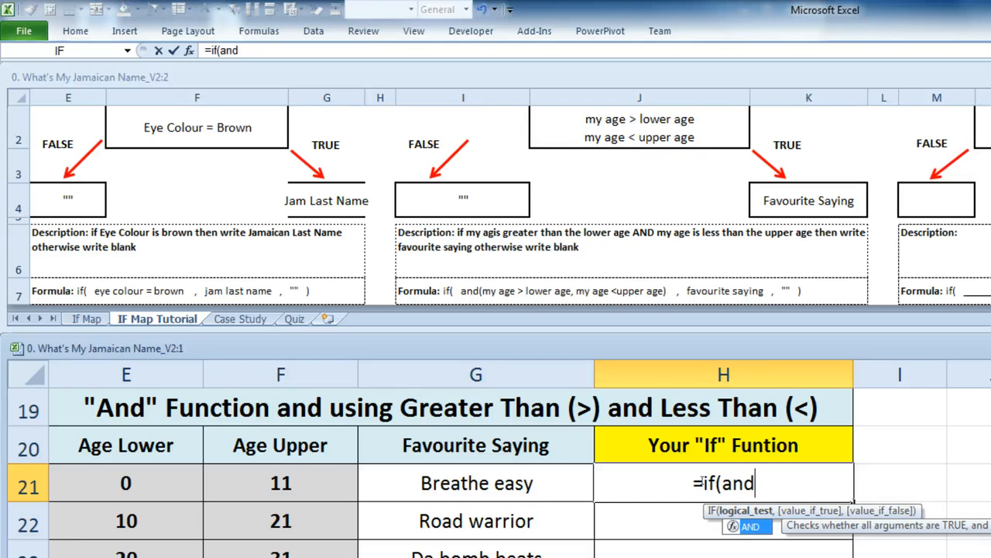
{"action": "type", "text": "("}
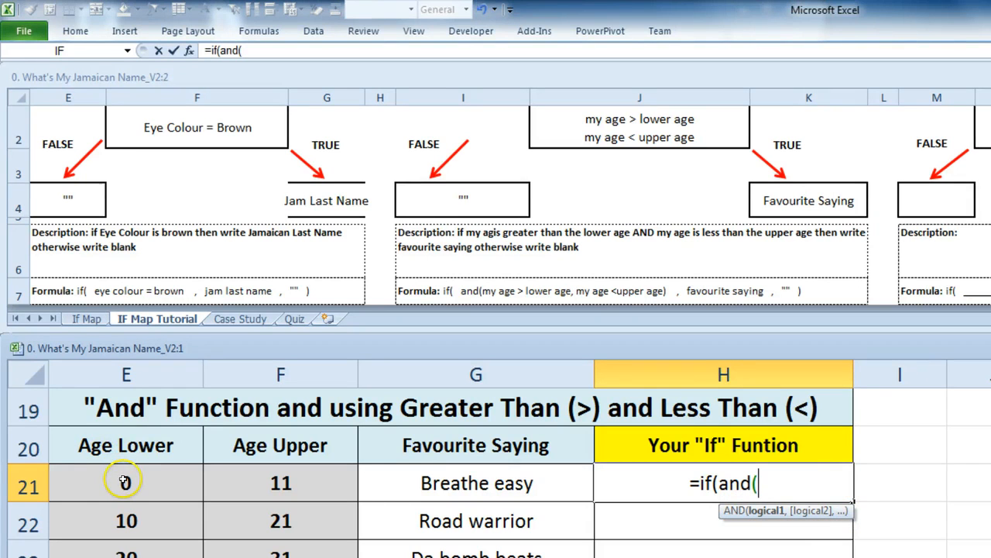
{"action": "type", "text": "27"}
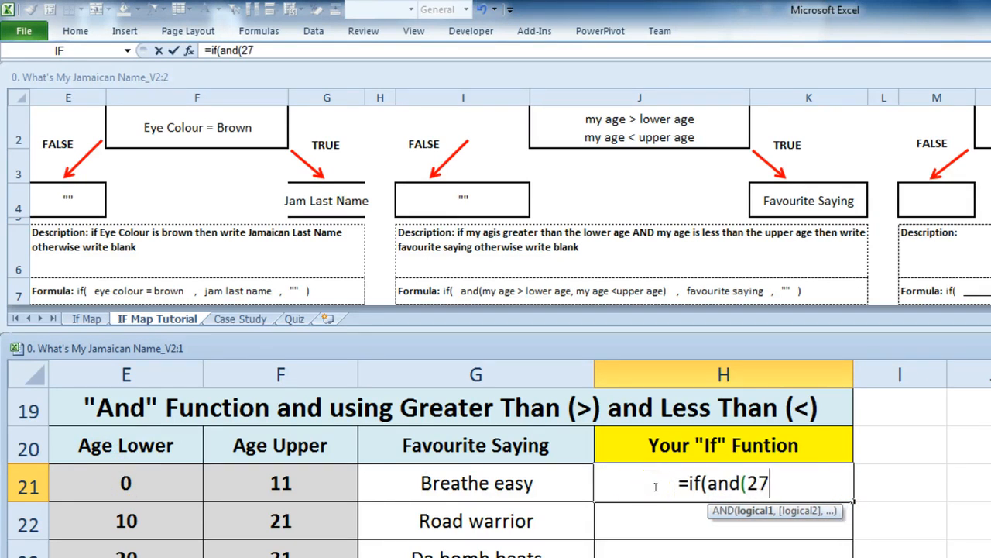
{"action": "type", "text": ">"}
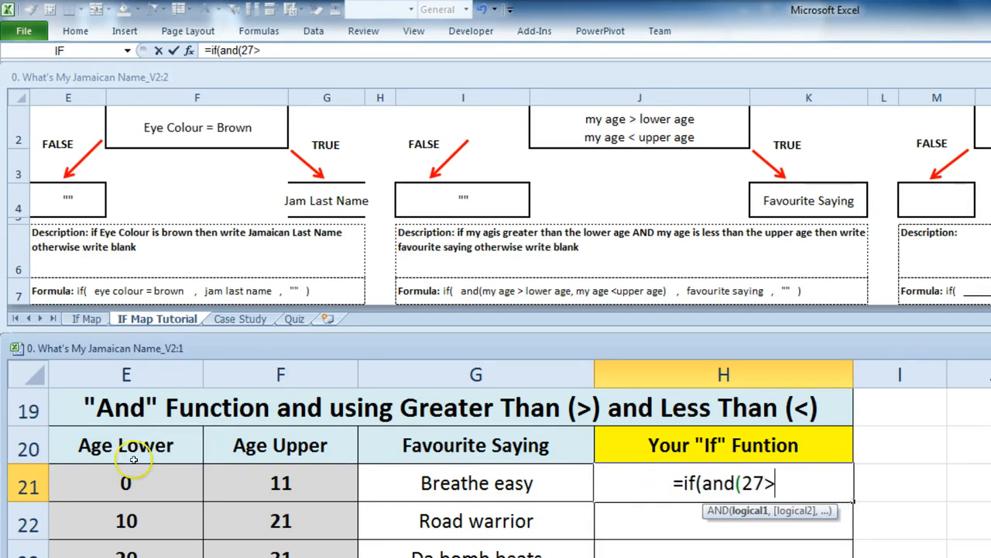
{"action": "left_click", "coordinate": [121, 482]}
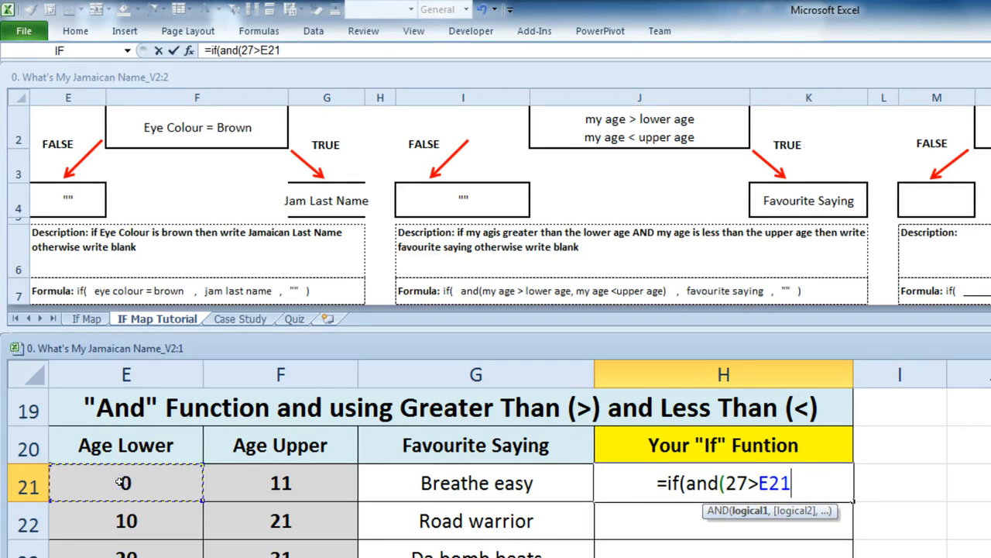
Add 27<F21 as the second condition of the AND in H21's formula and close the AND.
{"action": "type", "text": ","}
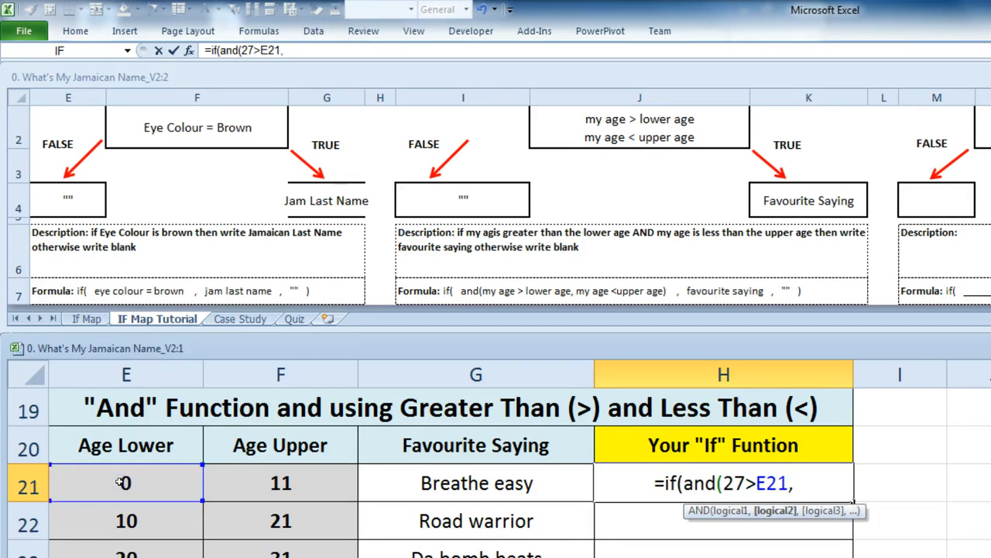
{"action": "type", "text": "27"}
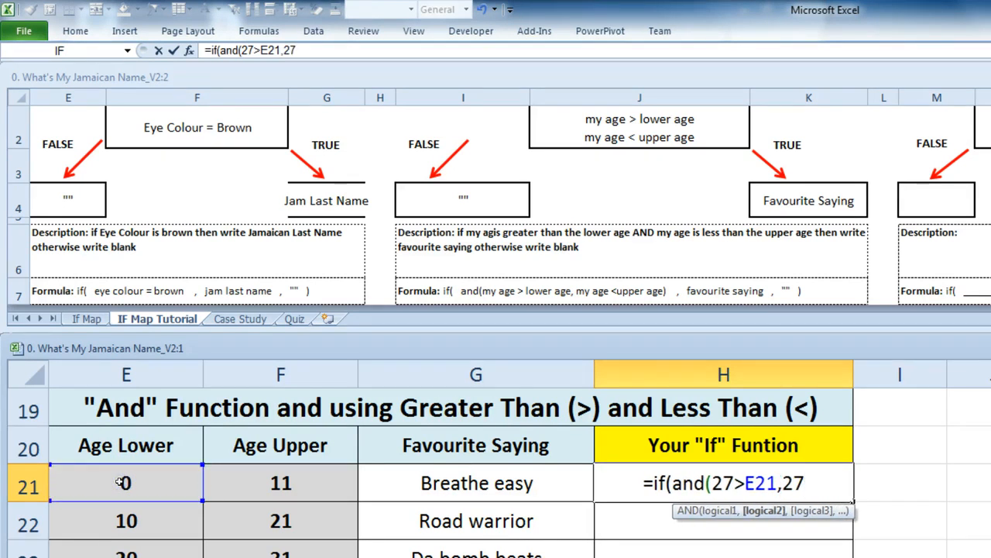
{"action": "type", "text": "<"}
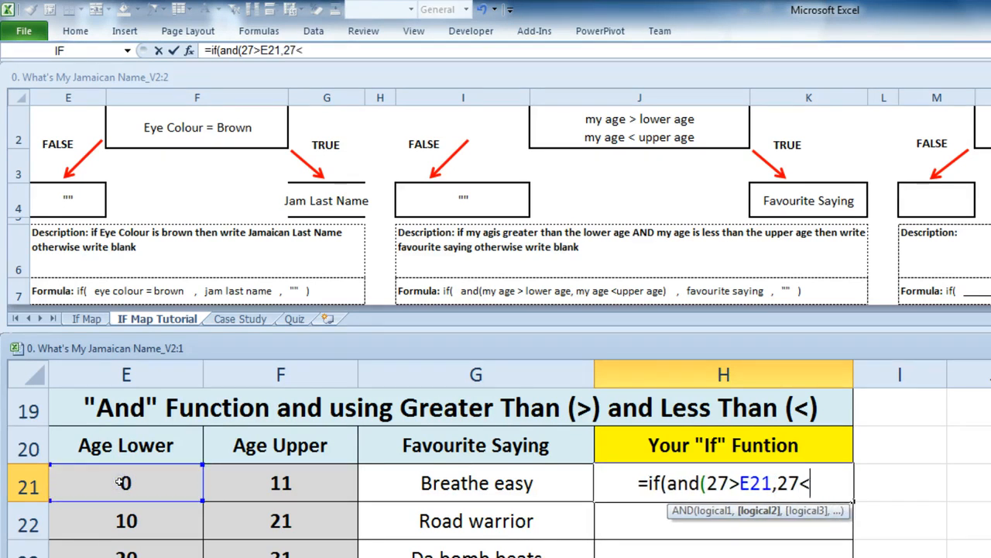
{"action": "left_click", "coordinate": [232, 481]}
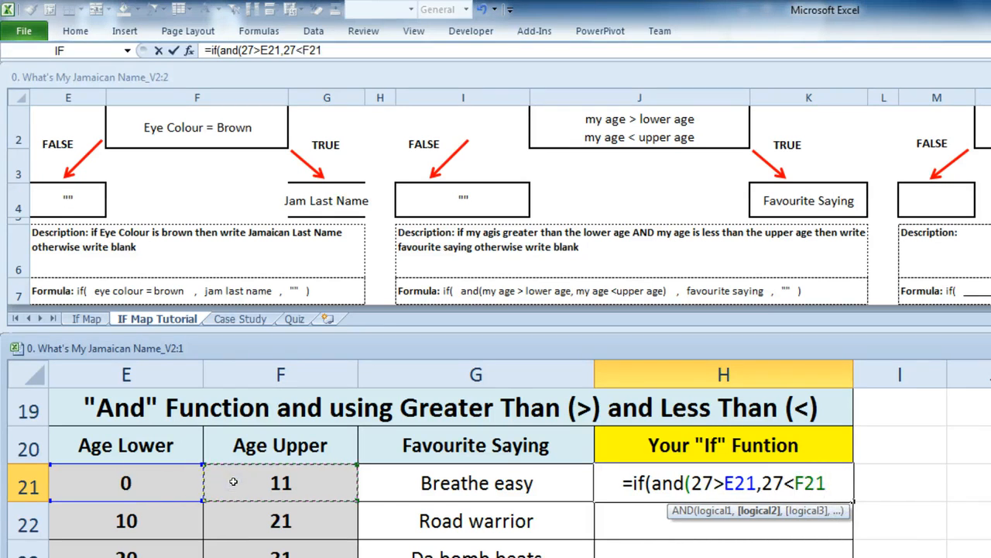
{"action": "type", "text": ")"}
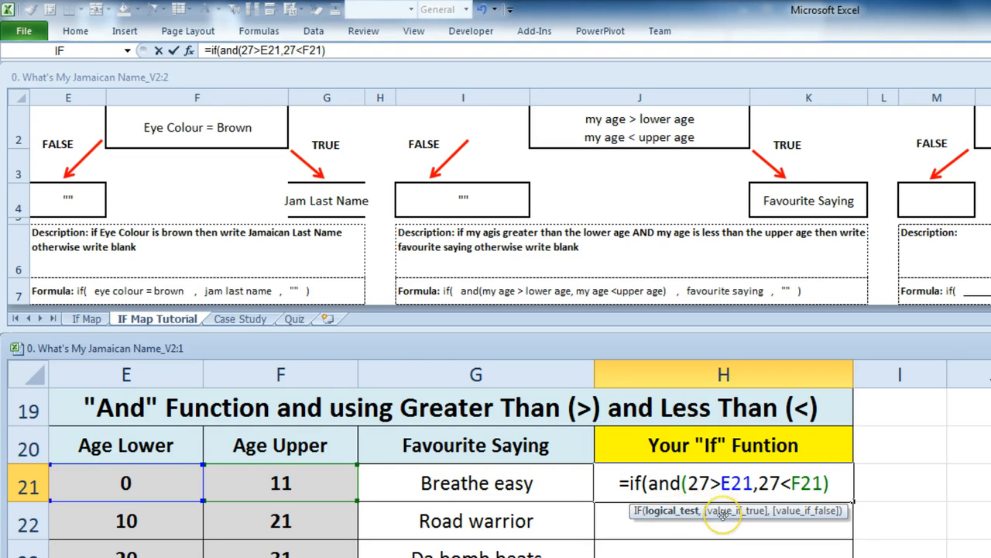
Complete H21's IF formula with G21 as the true result and "" as the false result.
{"action": "type", "text": ","}
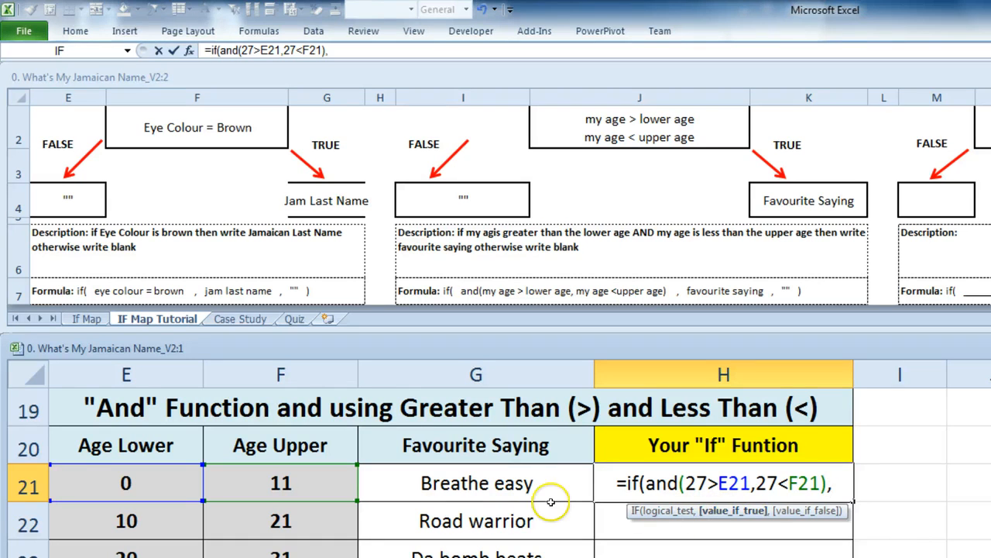
{"action": "left_click", "coordinate": [511, 484]}
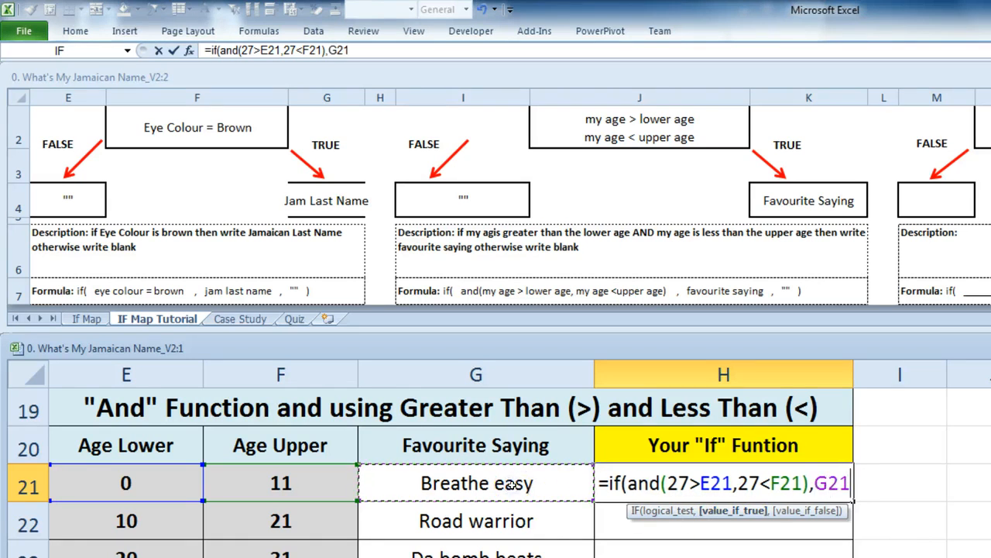
{"action": "type", "text": ","}
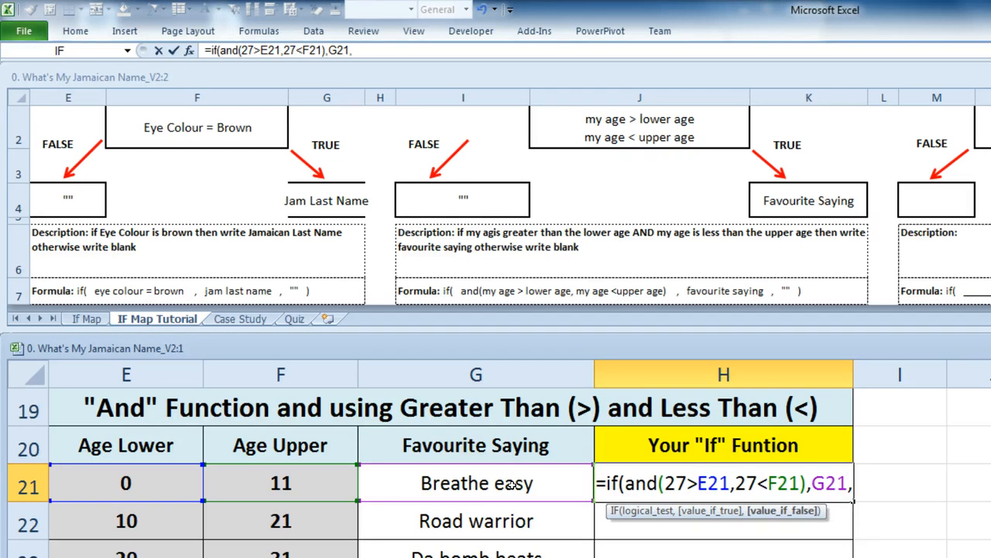
{"action": "type", "text": "\"\""}
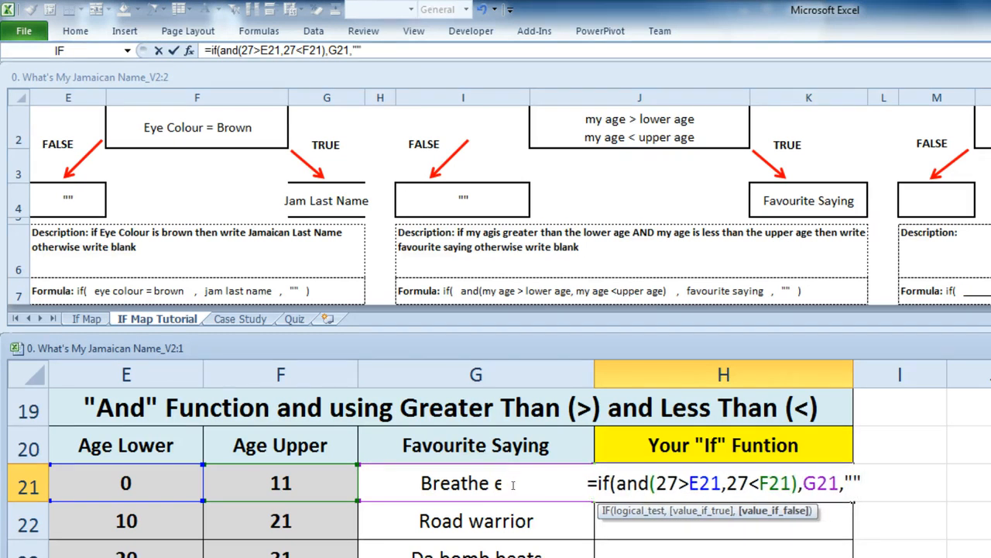
{"action": "type", "text": ")"}
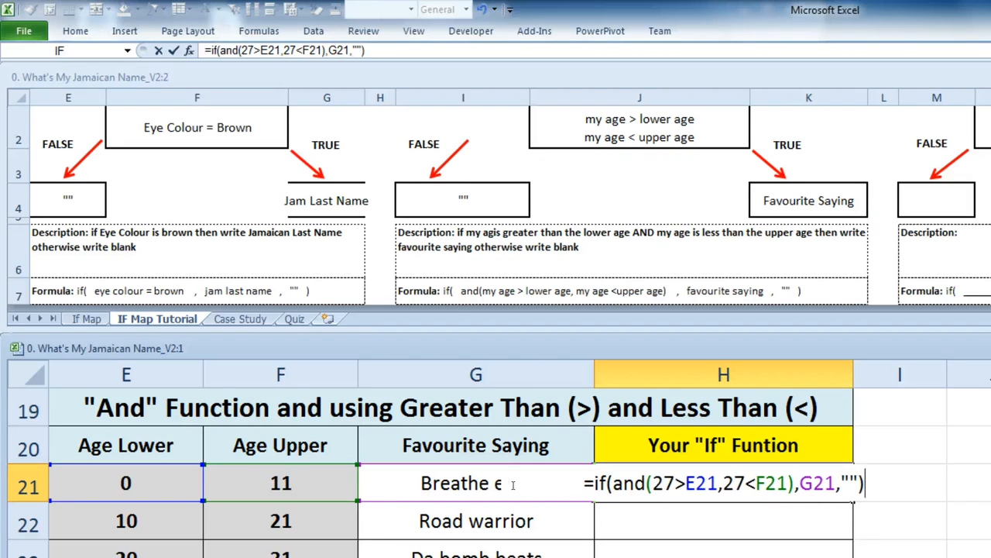
{"action": "key", "text": "Return"}
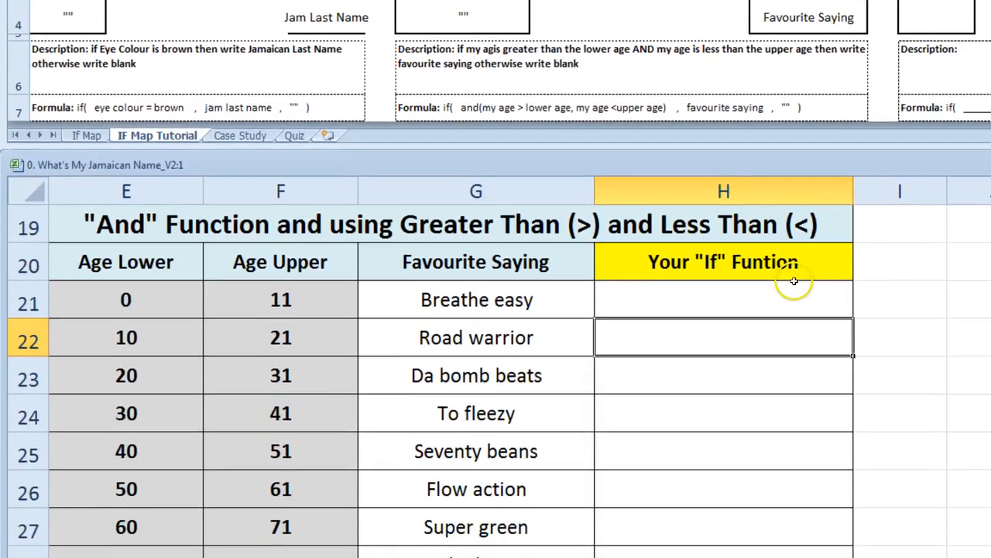
Copy the IF formula from H21 down through H30.
{"action": "left_click", "coordinate": [807, 484]}
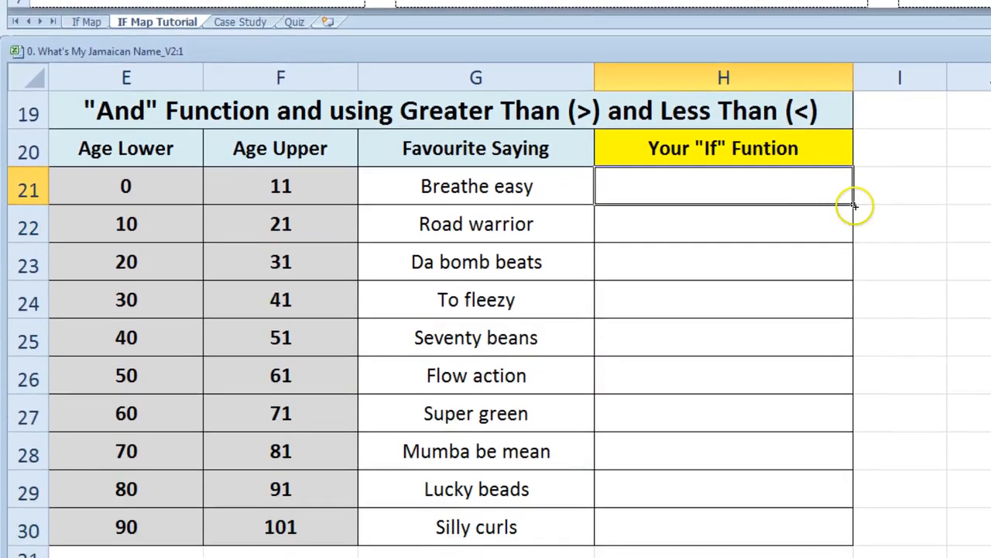
{"action": "left_click_drag", "start_coordinate": [851, 202], "coordinate": [849, 536]}
Examine the copied IF formula in H23 against its row's age limits and favourite saying.
{"action": "left_click_drag", "start_coordinate": [132, 261], "coordinate": [645, 263]}
{"action": "double_click", "coordinate": [645, 263]}
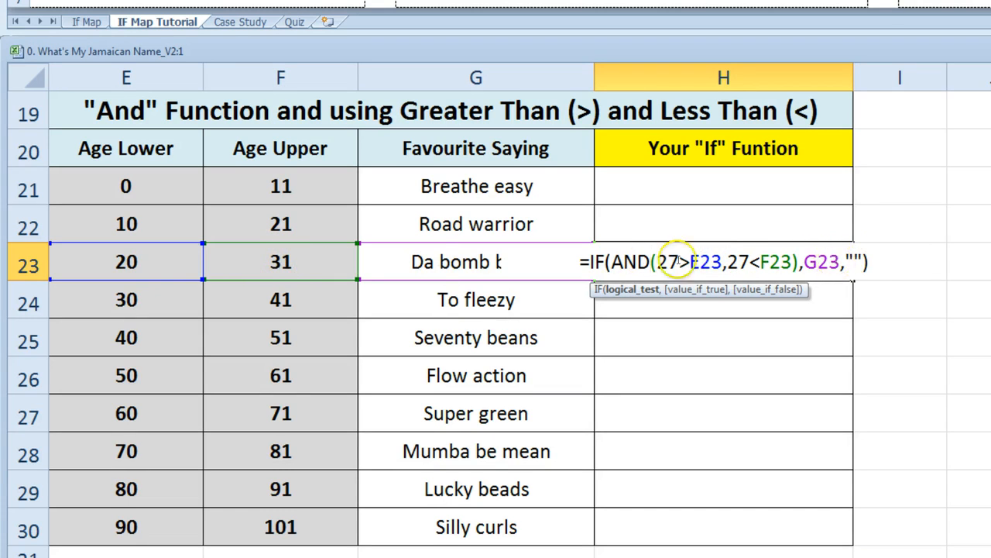
{"action": "key", "text": "ctrl+Return"}
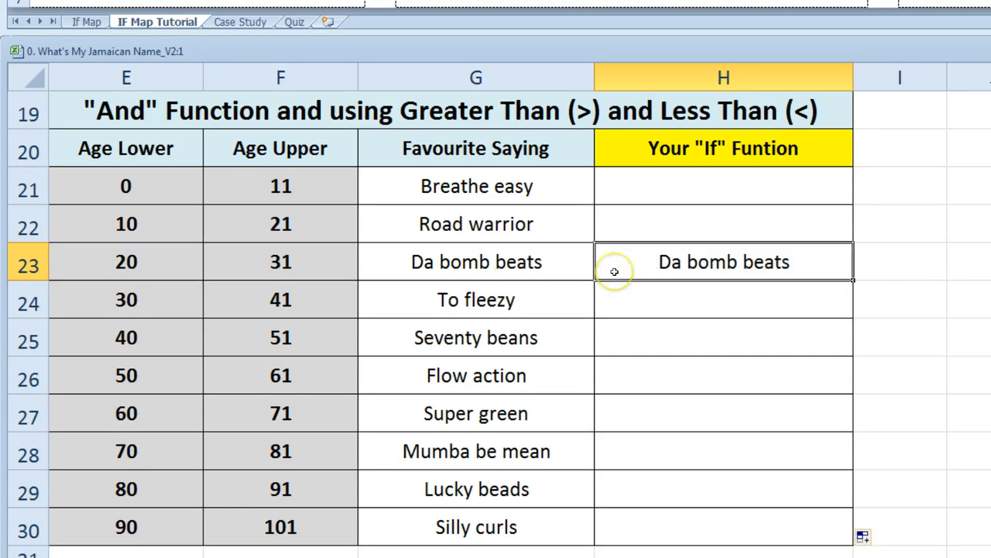